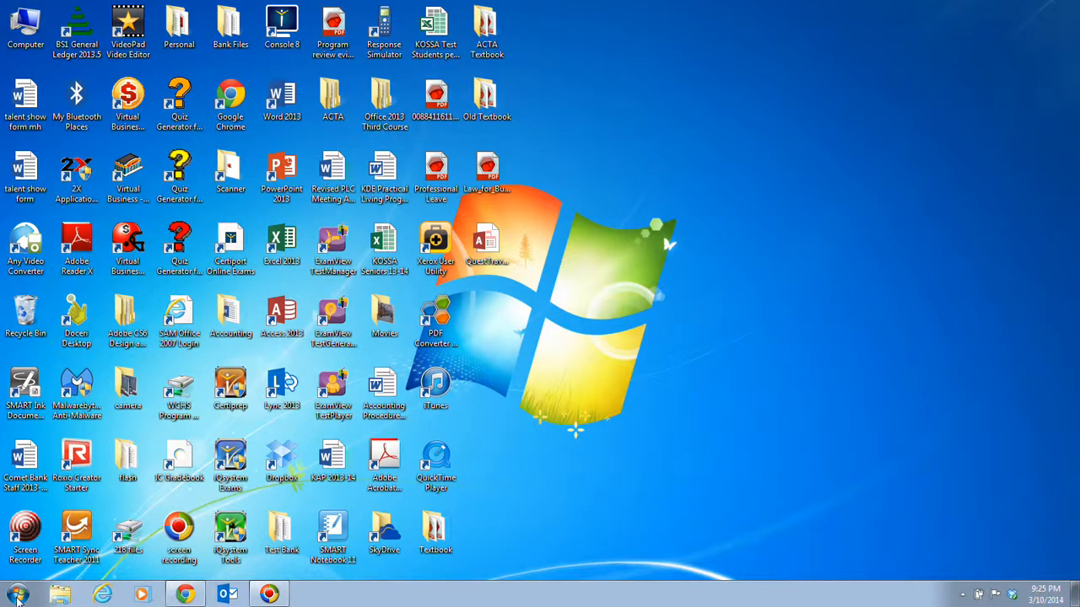
Step: Launch Access 2013 from the Microsoft Office 2013 folder in the Start menu's program list
{"action": "left_click", "coordinate": [17, 598]}
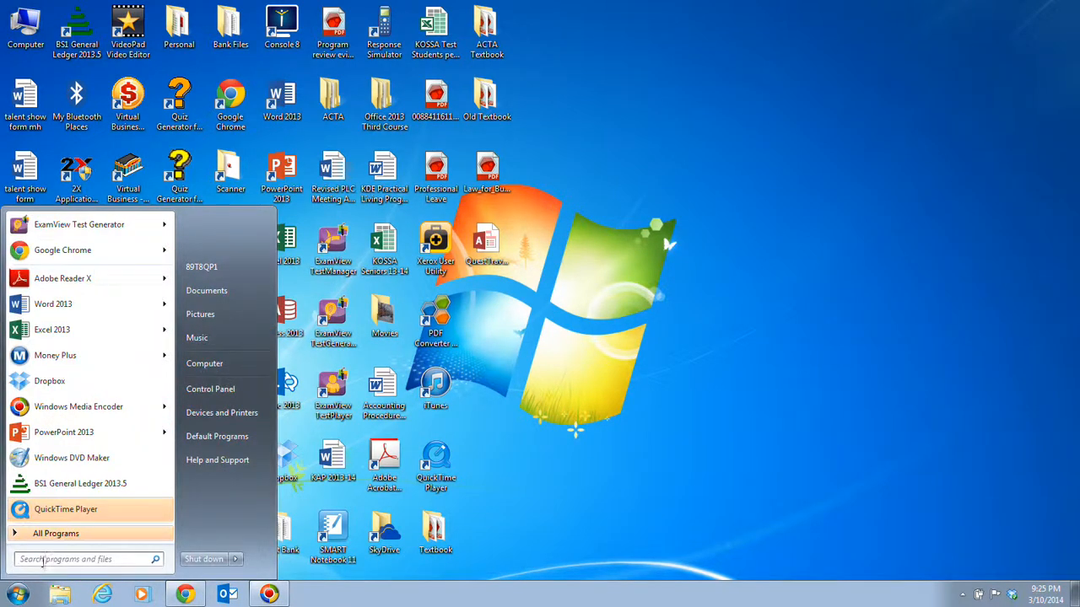
{"action": "left_click", "coordinate": [61, 538]}
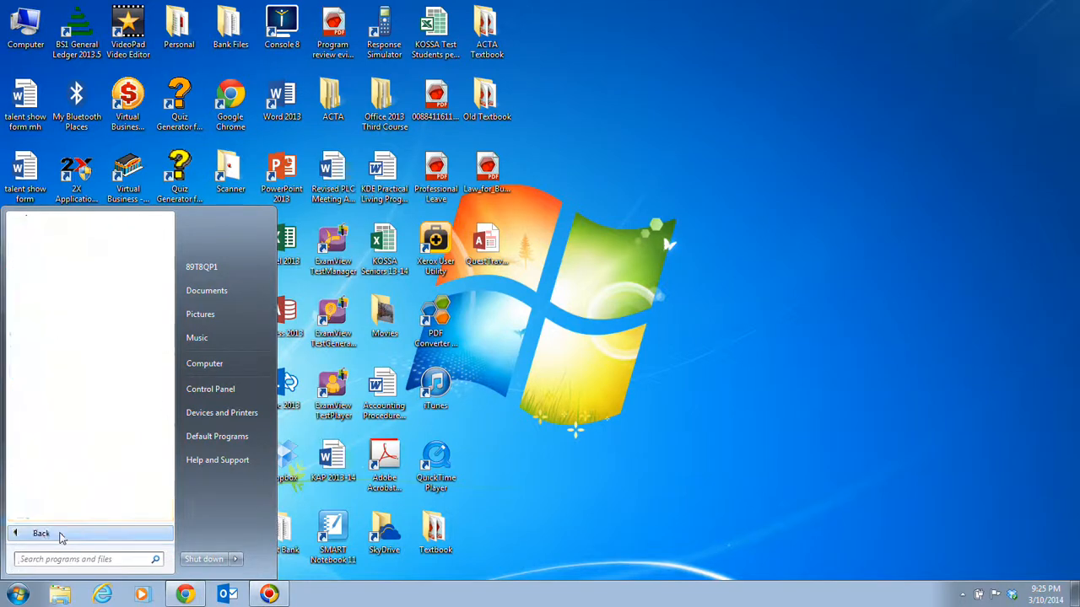
{"action": "left_click", "coordinate": [61, 538]}
{"action": "left_click", "coordinate": [60, 538]}
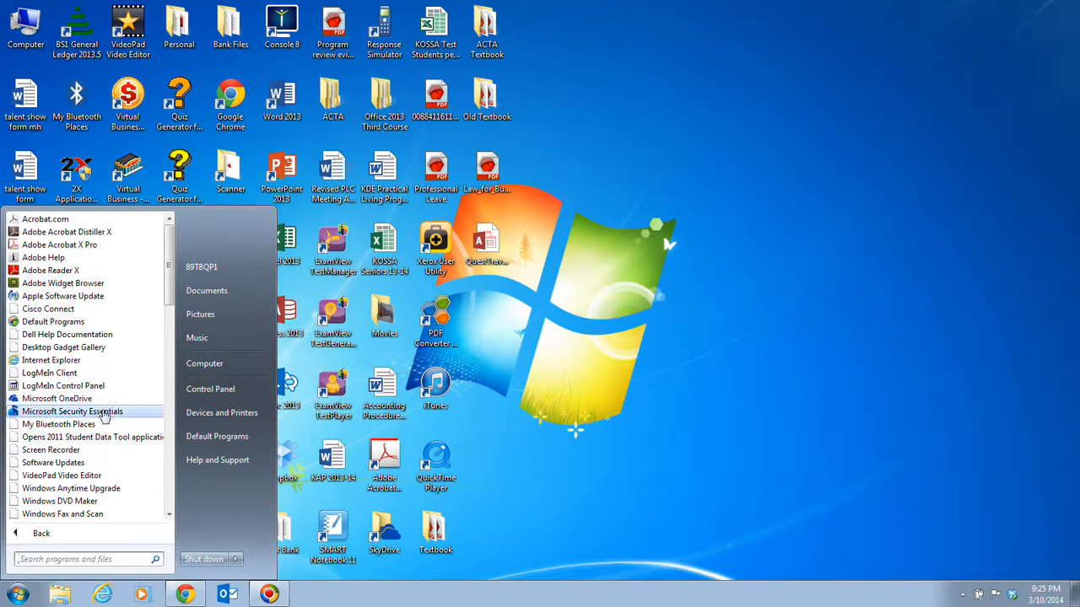
{"action": "scroll", "coordinate": [101, 418], "scroll_direction": "down", "scroll_amount": 4}
{"action": "scroll", "coordinate": [101, 415], "scroll_direction": "down", "scroll_amount": 8}
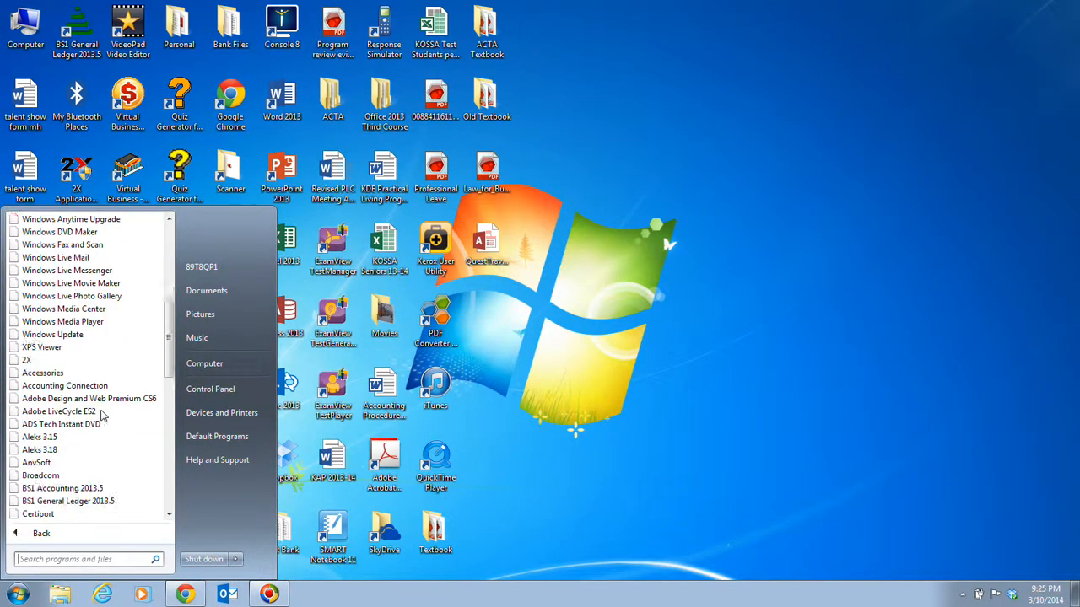
{"action": "scroll", "coordinate": [101, 418], "scroll_direction": "down", "scroll_amount": 5}
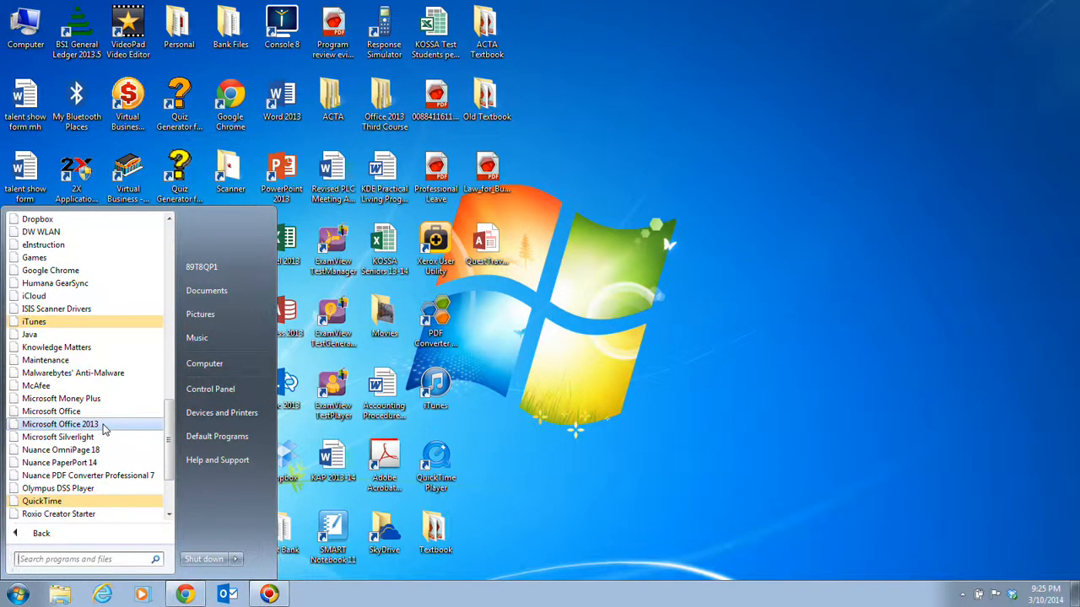
{"action": "left_click", "coordinate": [103, 425]}
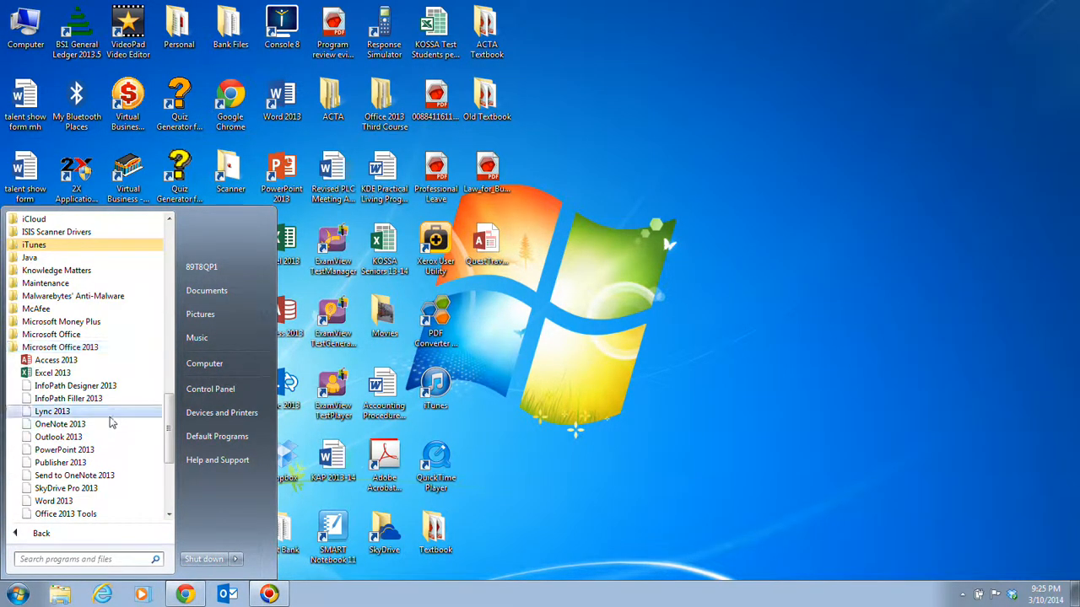
{"action": "left_click", "coordinate": [93, 364]}
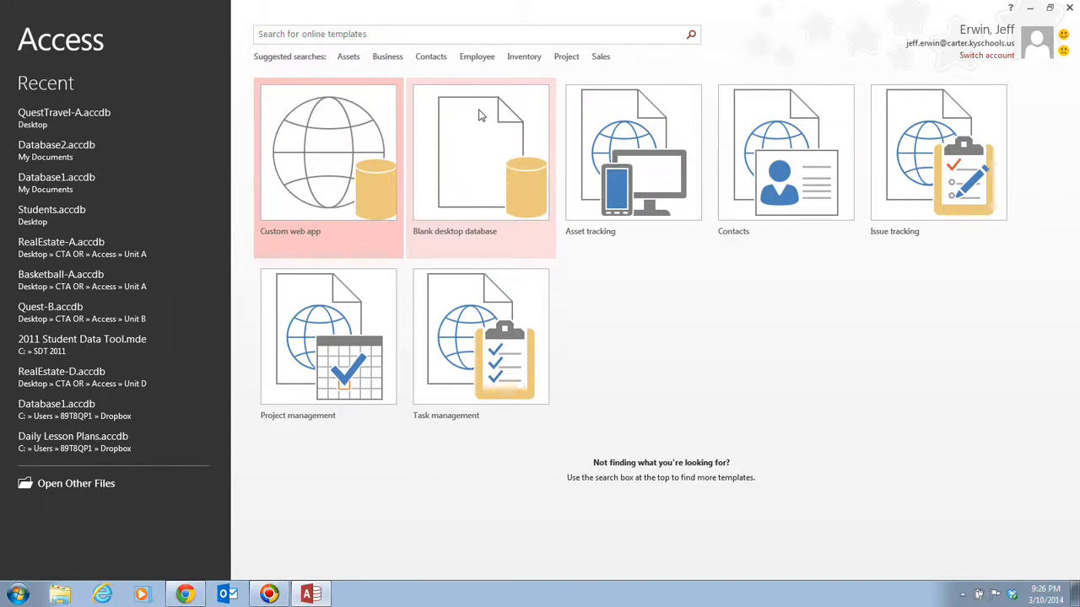
Step: Choose the Blank desktop database template and enter Quest as the file name
{"action": "left_click", "coordinate": [484, 150]}
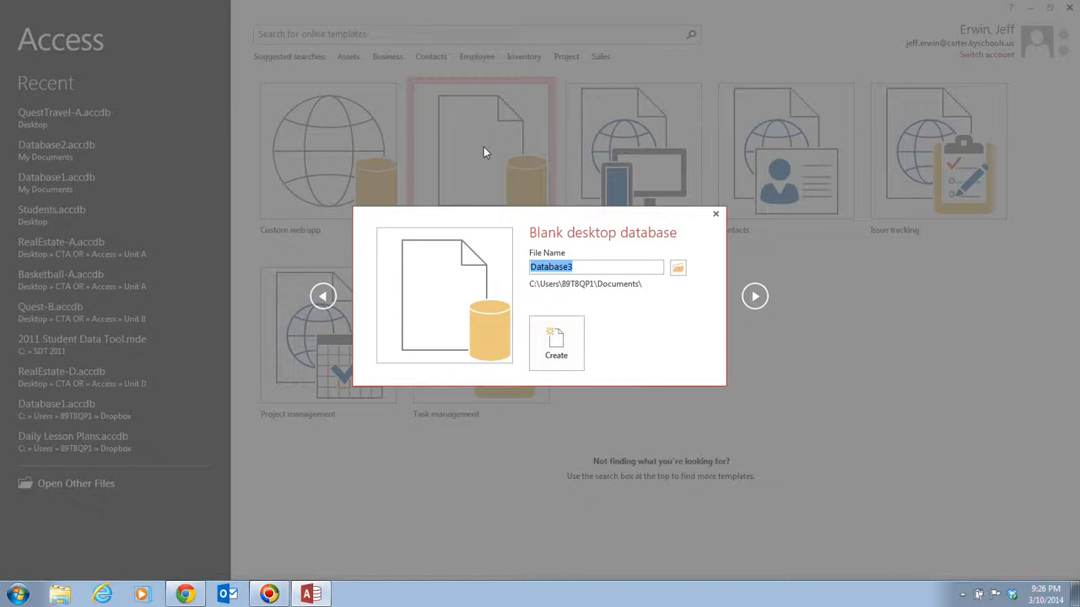
{"action": "type", "text": "Quest"}
Step: Set the Quest database's save location to the Desktop and create the database
{"action": "left_click", "coordinate": [679, 269]}
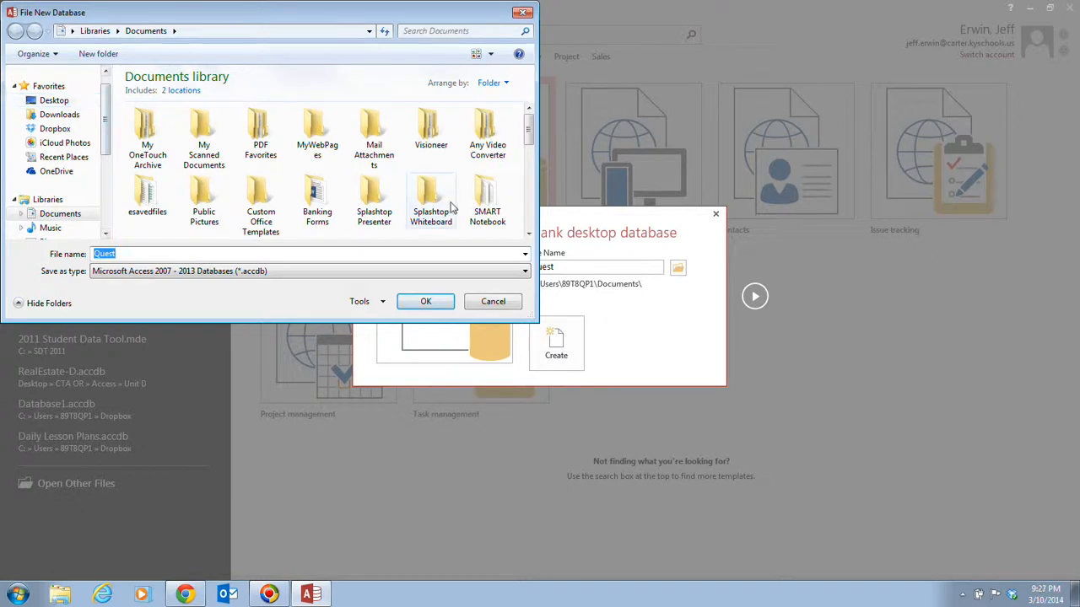
{"action": "left_click", "coordinate": [77, 100]}
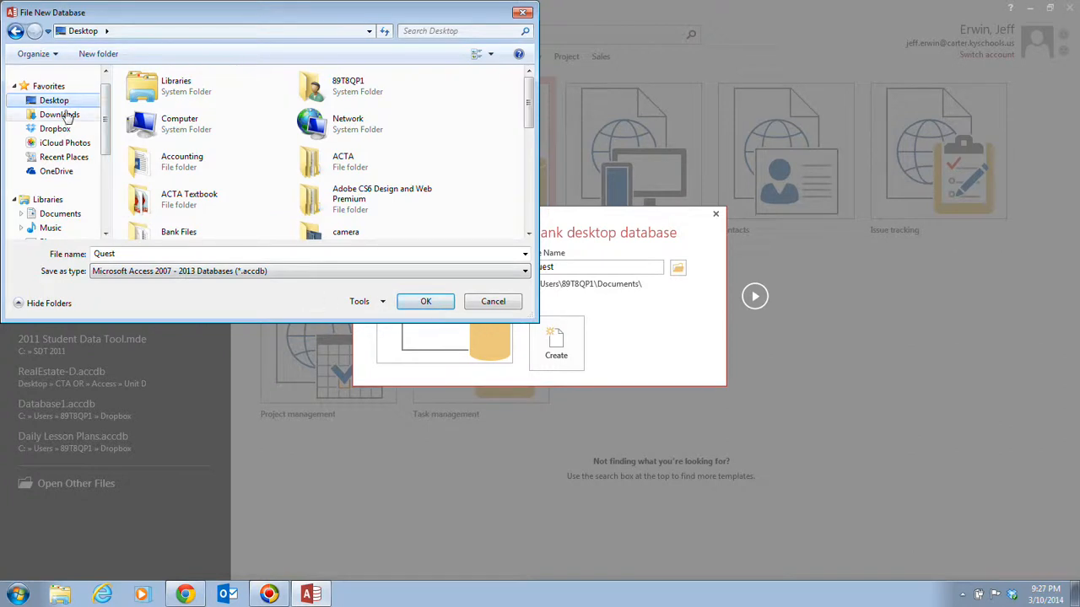
{"action": "left_click", "coordinate": [433, 305]}
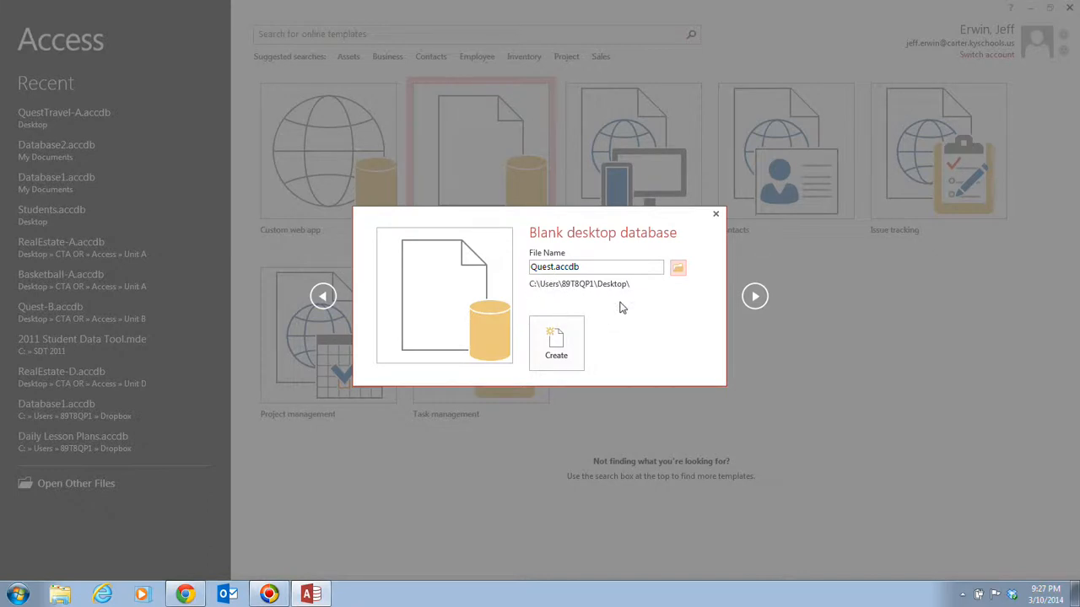
{"action": "left_click", "coordinate": [557, 338]}
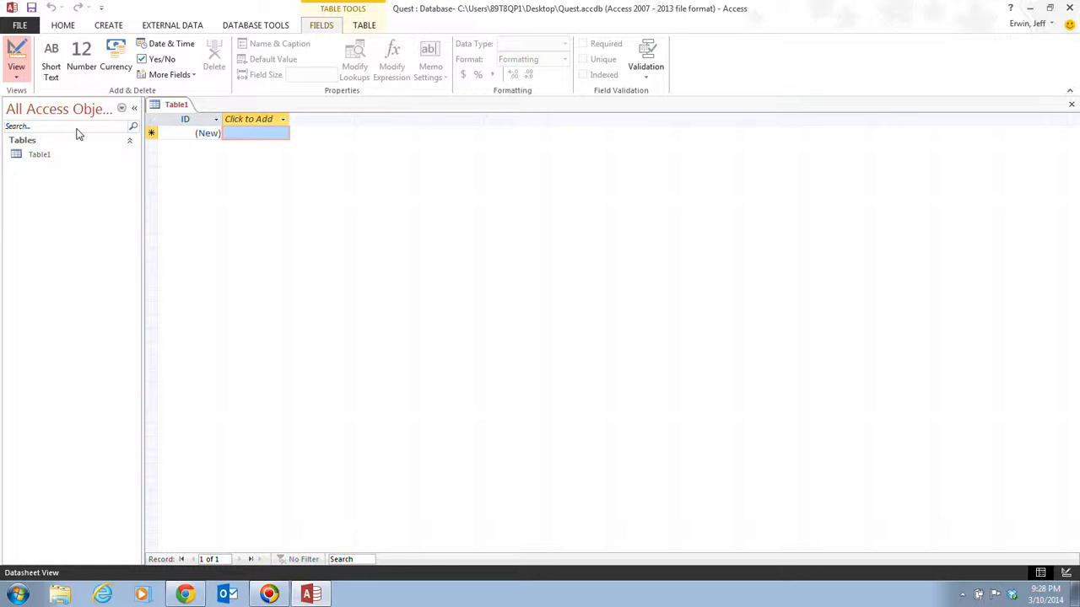
Step: Save the new empty Table1 with Ctrl+S to name it
{"action": "key", "text": "ctrl+s"}
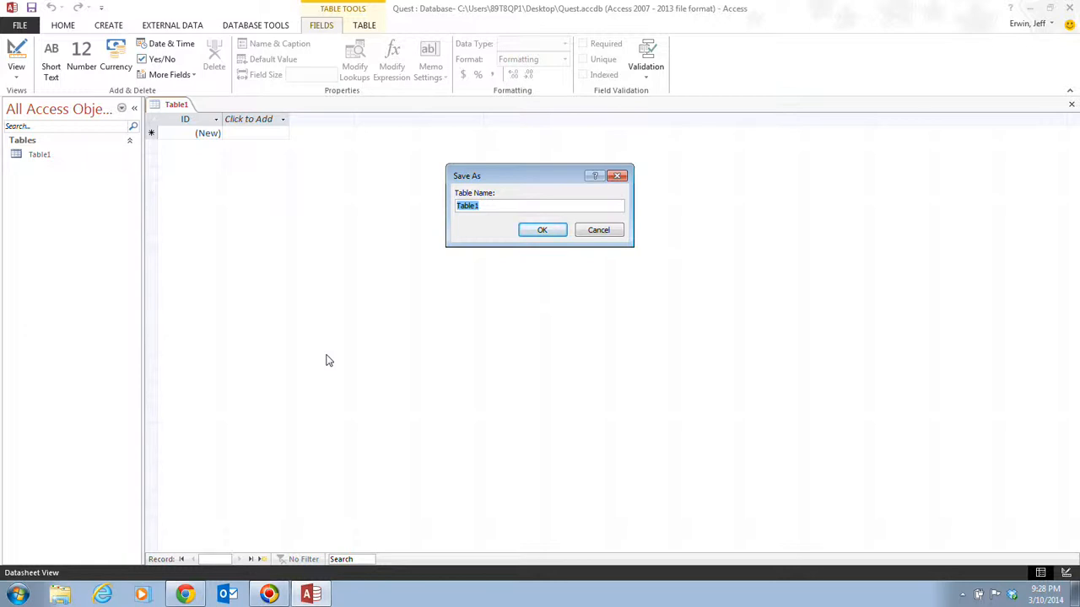
Step: Name the table Customers in the Save As dialog and confirm
{"action": "type", "text": "Customers"}
{"action": "left_click", "coordinate": [541, 233]}
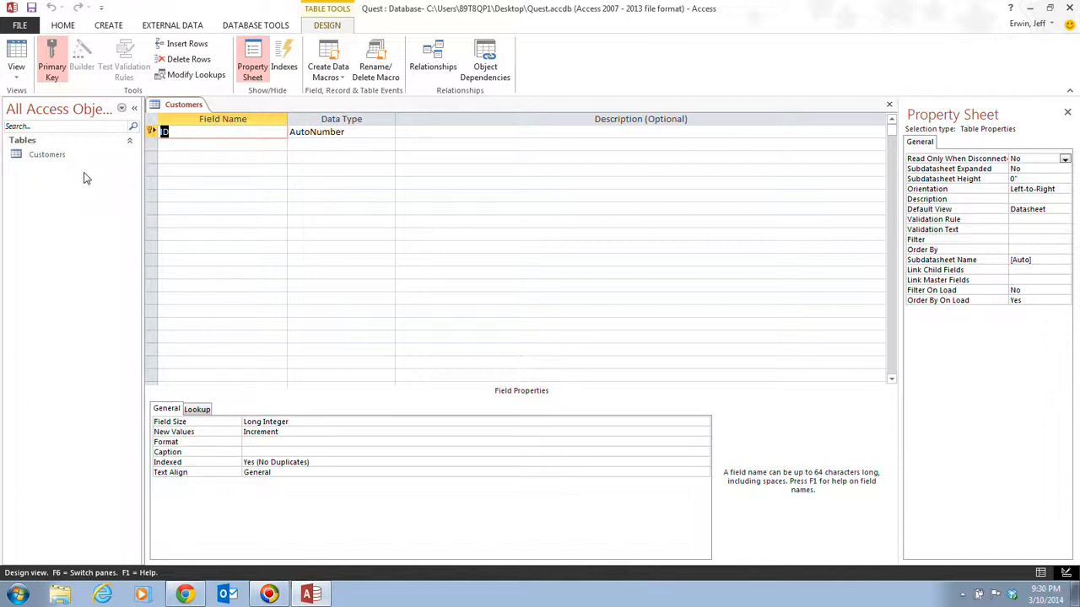
Step: Show the data type list for the ID AutoNumber field
{"action": "left_click", "coordinate": [379, 133]}
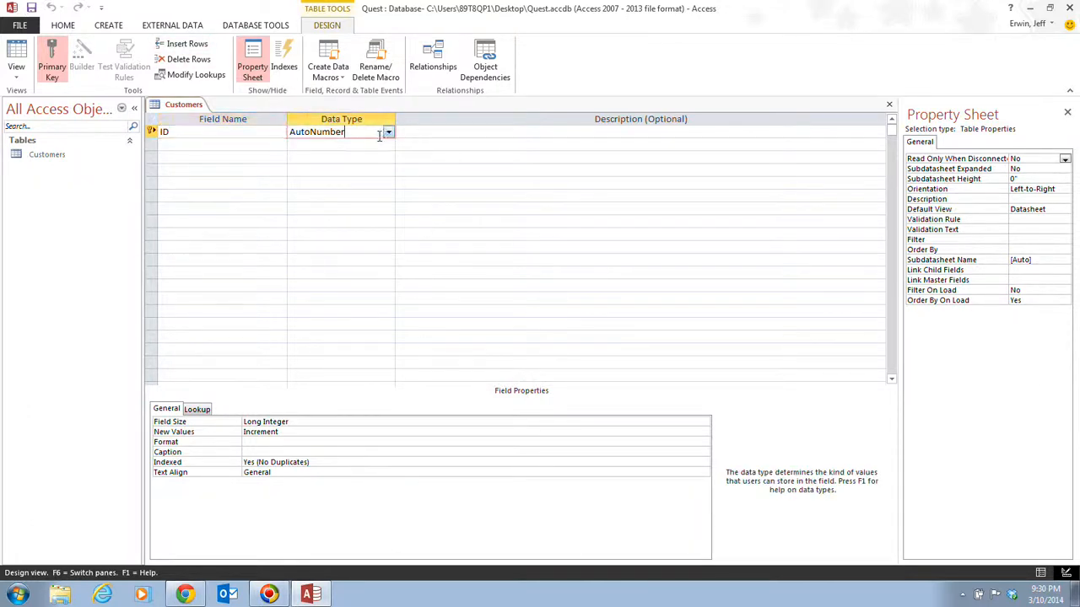
{"action": "left_click", "coordinate": [388, 133]}
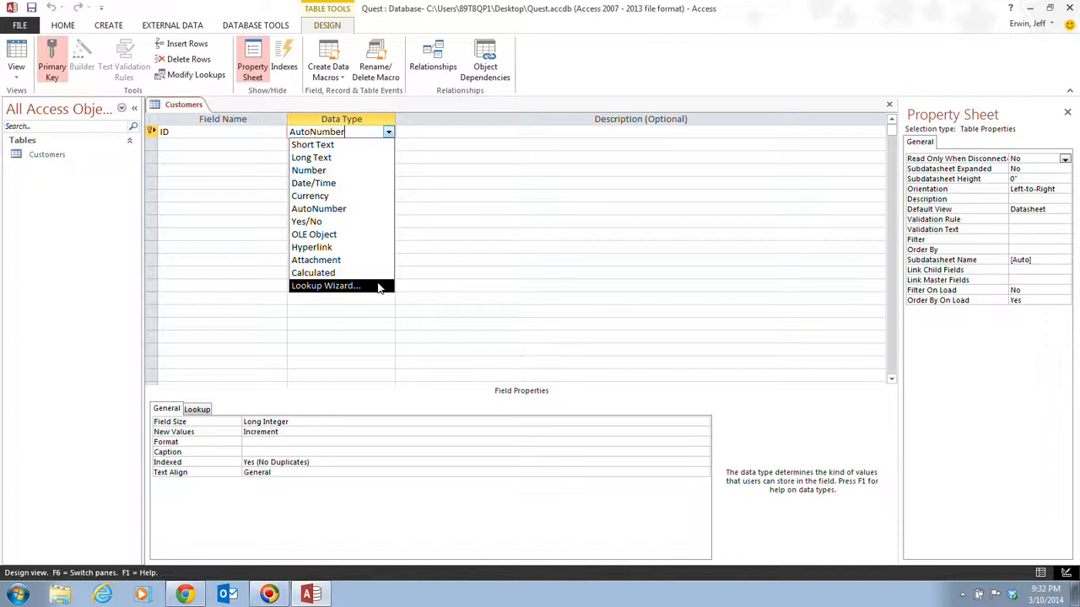
Step: Rename the ID field to CustID and enter FirstName as the second field
{"action": "left_click", "coordinate": [263, 597]}
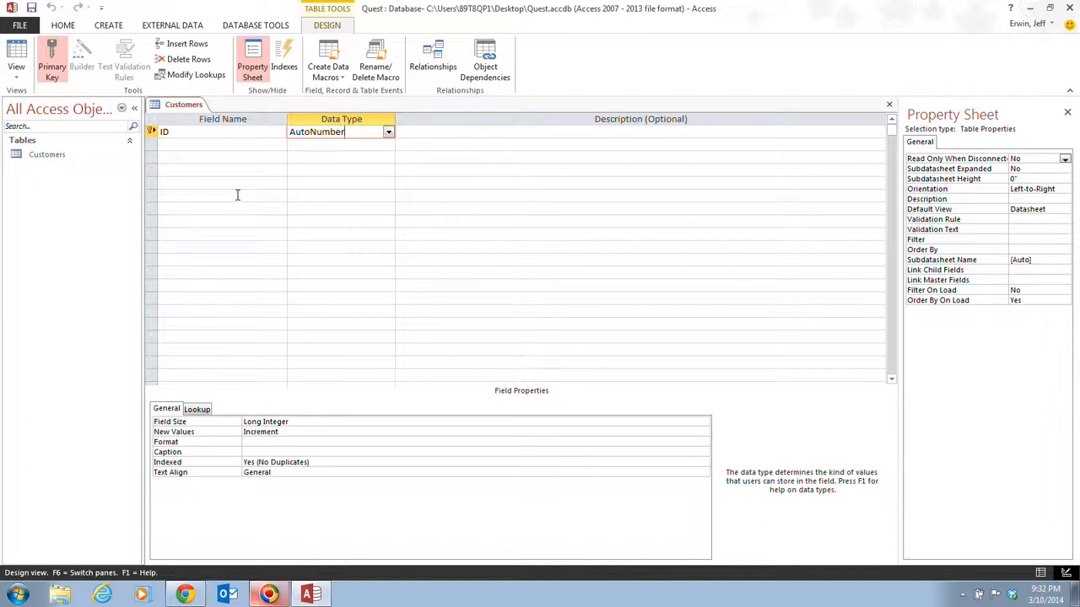
{"action": "left_click", "coordinate": [171, 132]}
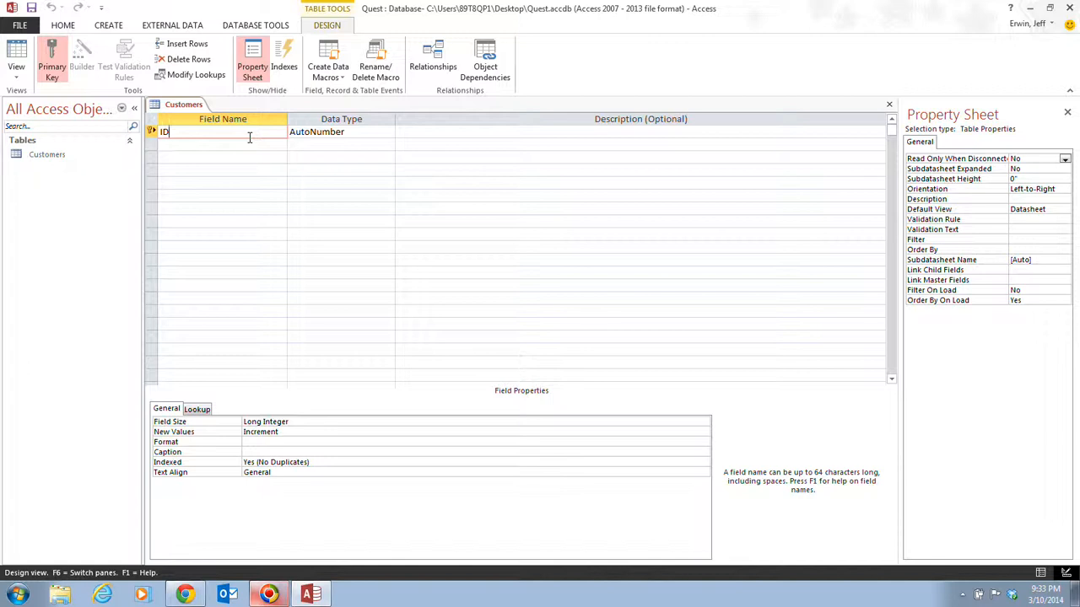
{"action": "key", "text": "Left"}
{"action": "key", "text": "Left"}
{"action": "type", "text": "Cust"}
{"action": "key", "text": "Down"}
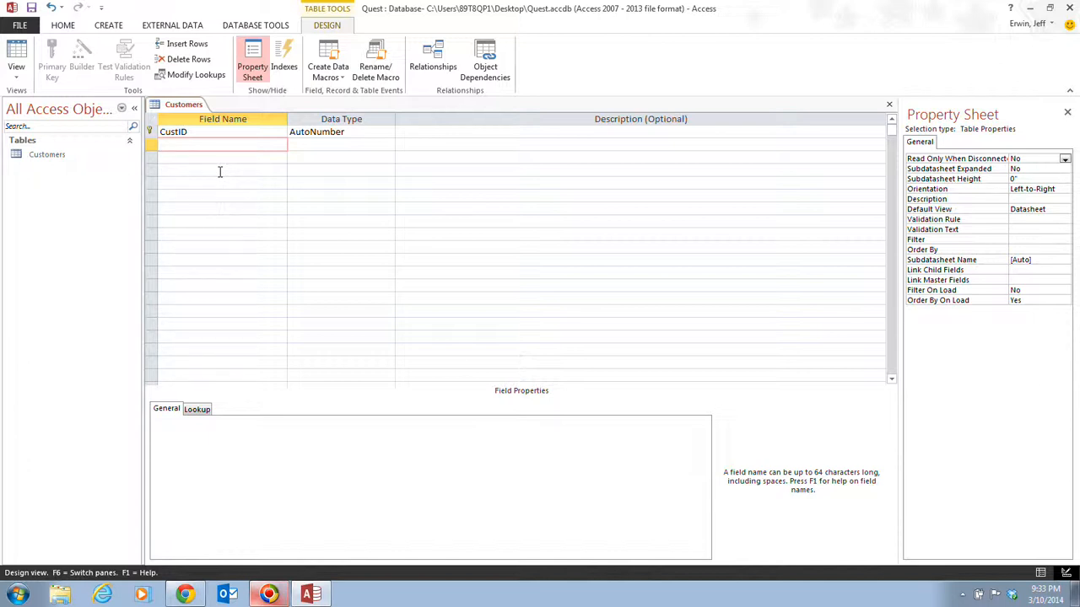
{"action": "type", "text": "FirstName"}
Step: Enter LastName, Phone and Birthday as the next three Short Text field names
{"action": "left_click", "coordinate": [227, 157]}
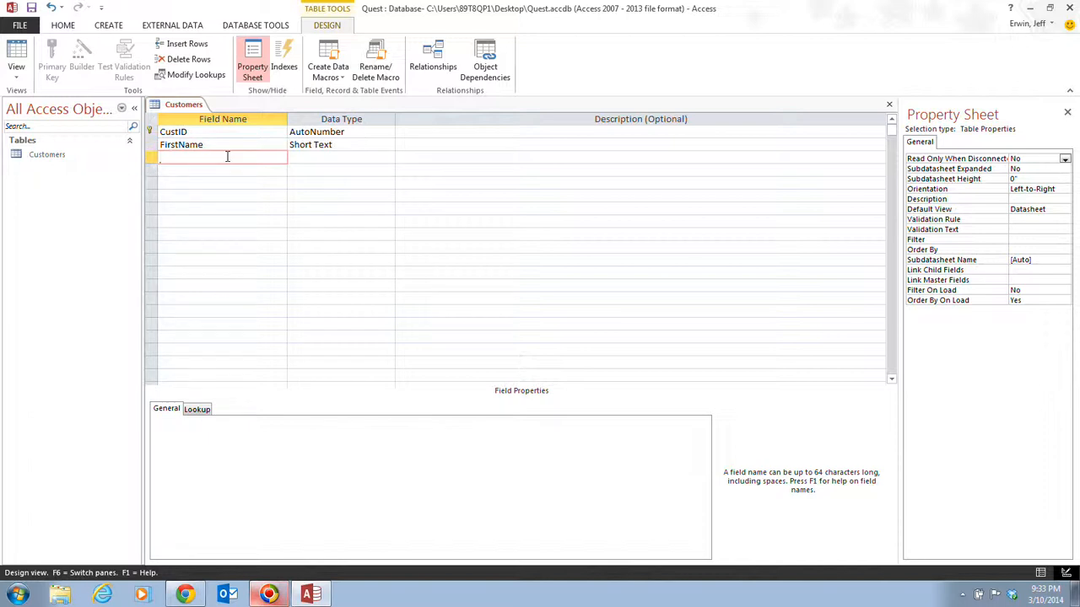
{"action": "type", "text": "LastName"}
{"action": "key", "text": "Down"}
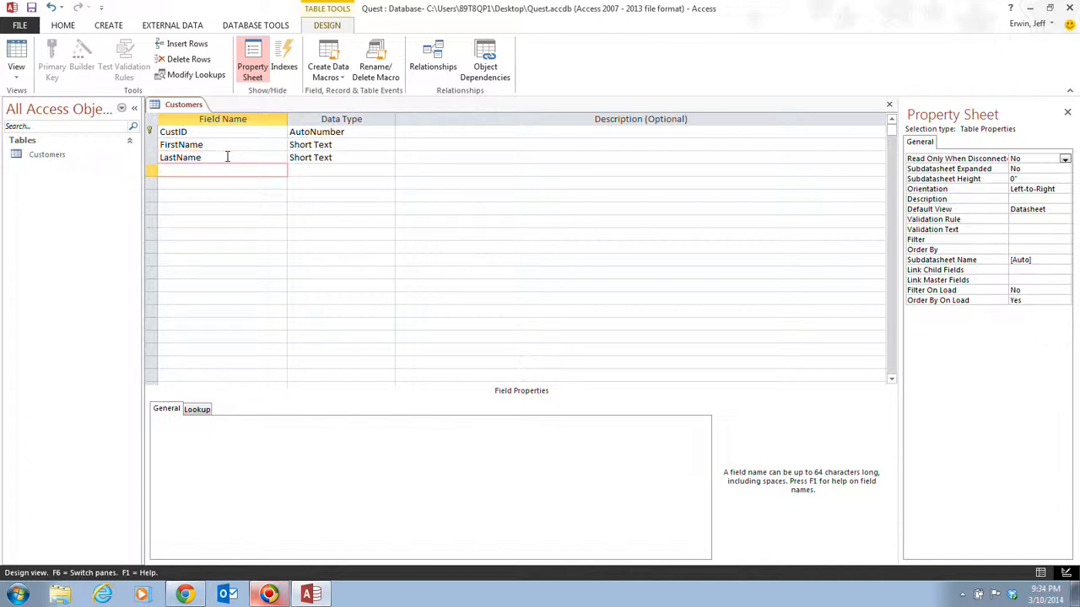
{"action": "type", "text": "Phone"}
{"action": "key", "text": "Down"}
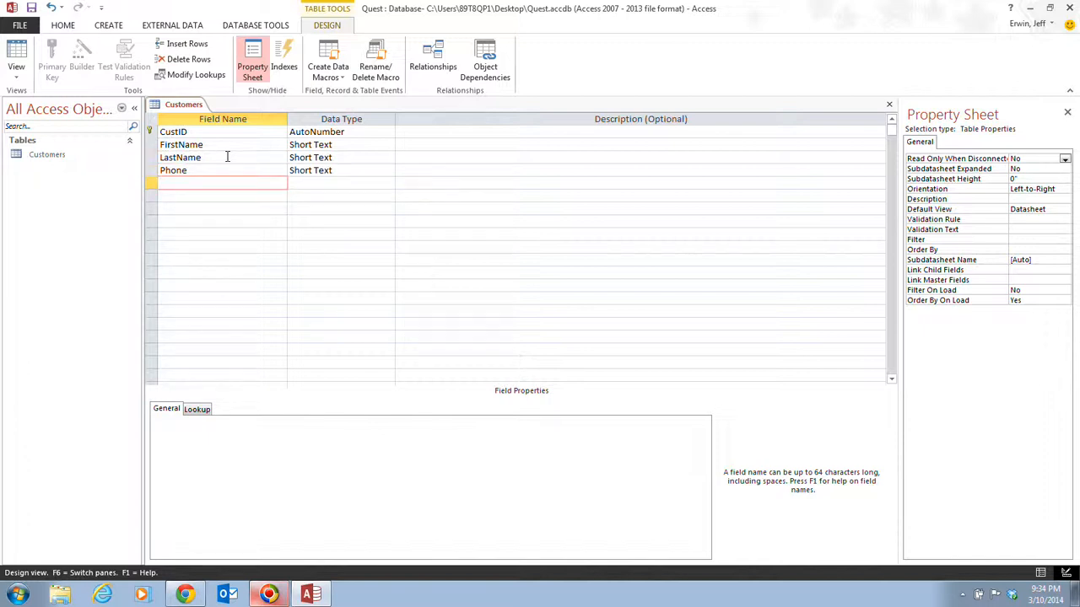
{"action": "type", "text": "Birthday"}
{"action": "key", "text": "Down"}
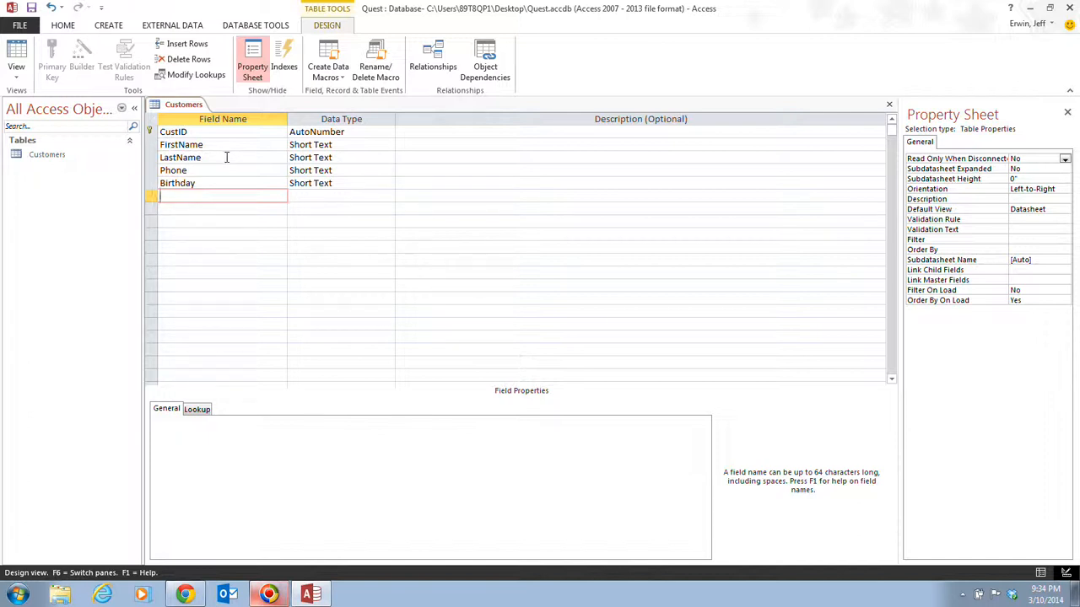
Step: Change the Birthday field's data type from Short Text to Date/Time
{"action": "left_click", "coordinate": [345, 183]}
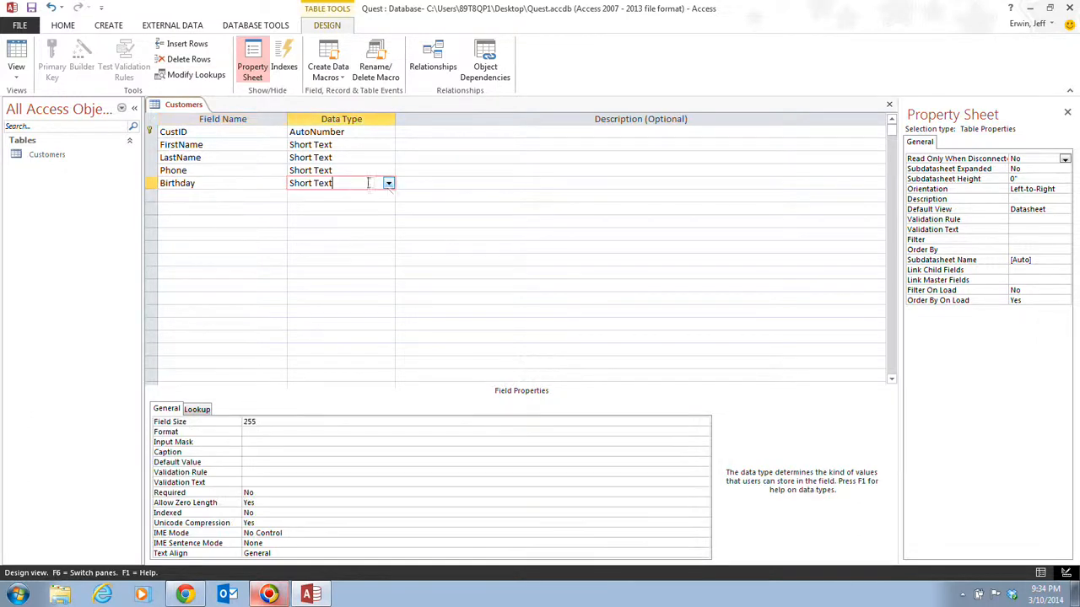
{"action": "left_click", "coordinate": [388, 183]}
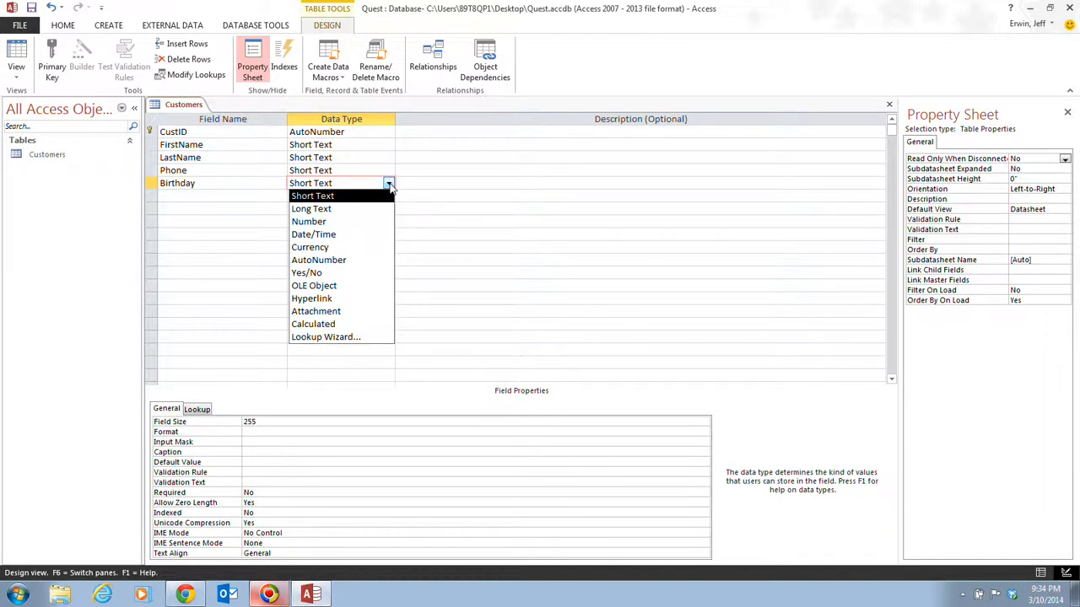
{"action": "left_click", "coordinate": [368, 241]}
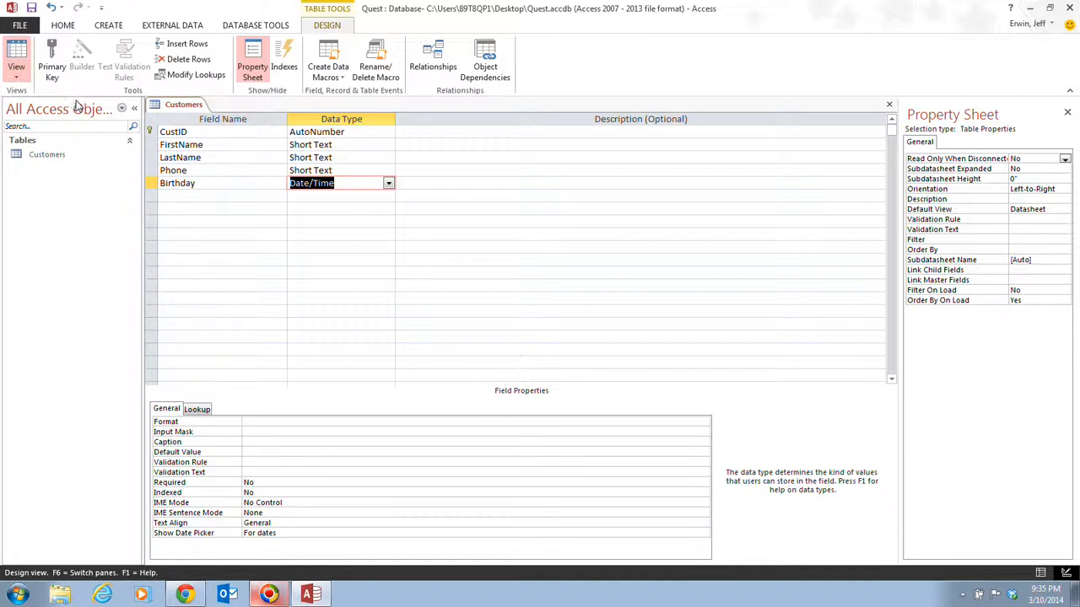
Step: Switch Customers to Datasheet View, saving the table design when prompted
{"action": "left_click", "coordinate": [16, 52]}
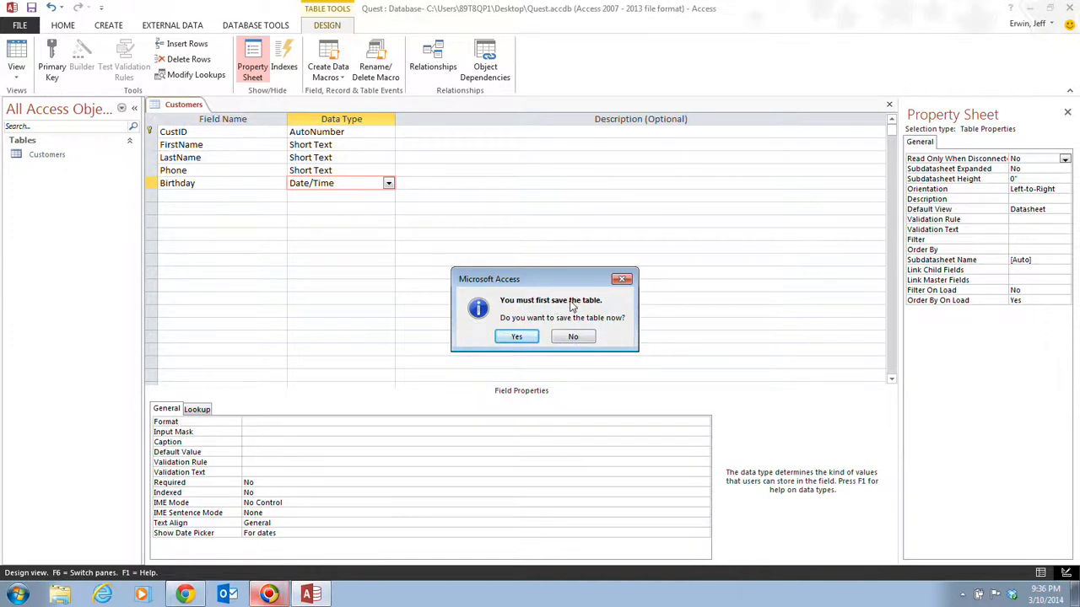
{"action": "left_click", "coordinate": [517, 337]}
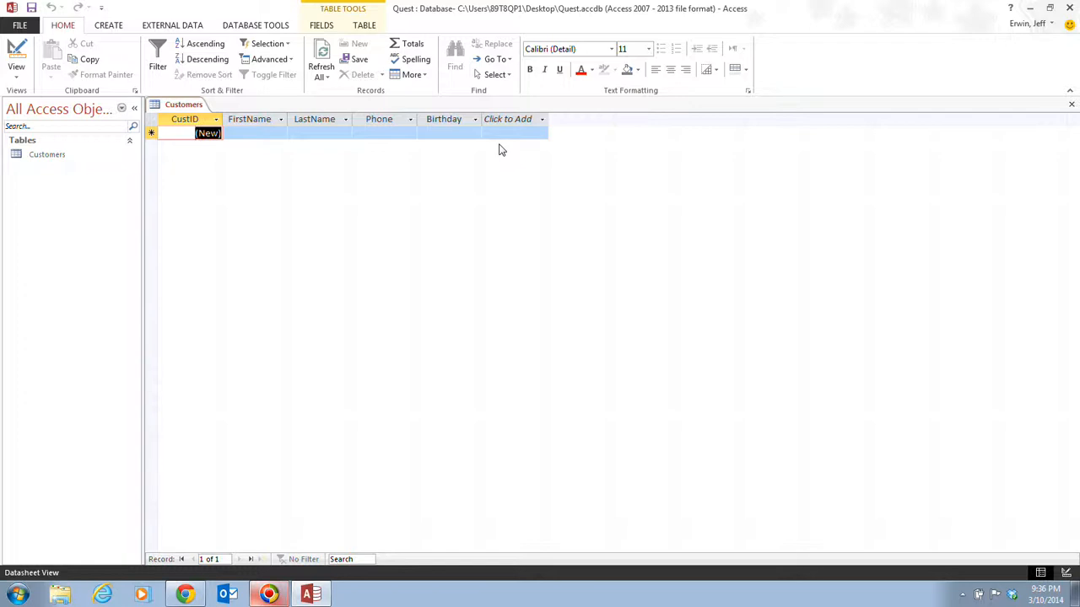
Step: Try entering 11 in the new record's CustID cell
{"action": "key", "text": "Tab"}
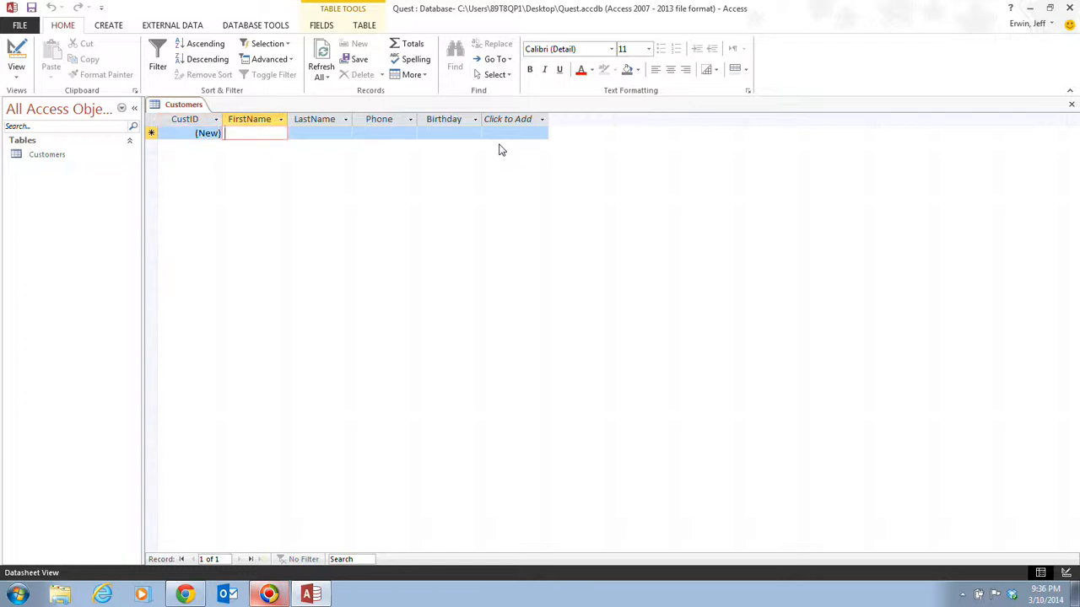
{"action": "left_click", "coordinate": [199, 129]}
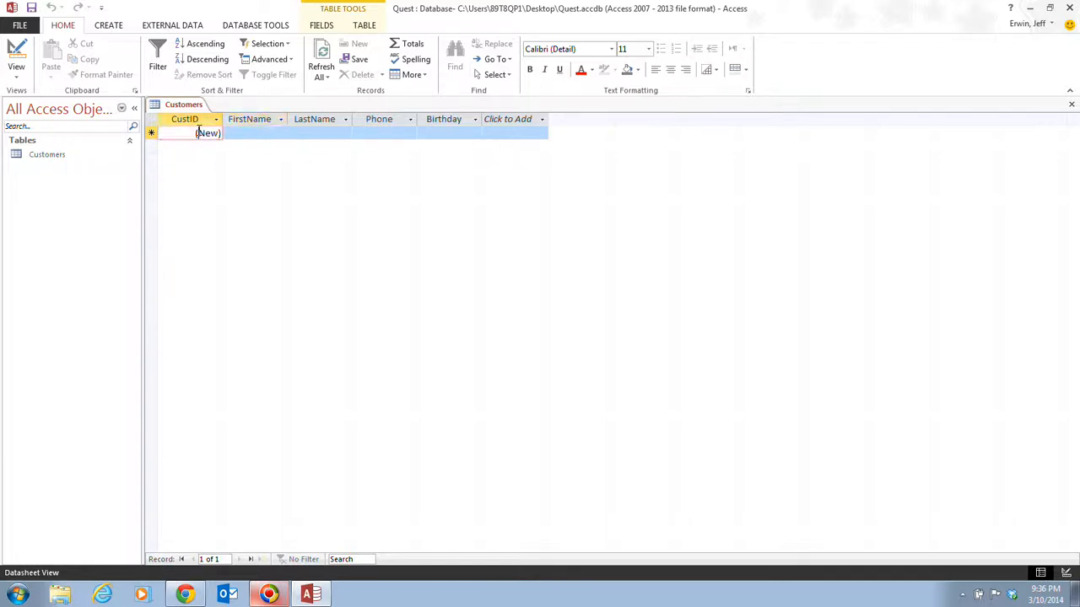
{"action": "type", "text": "11"}
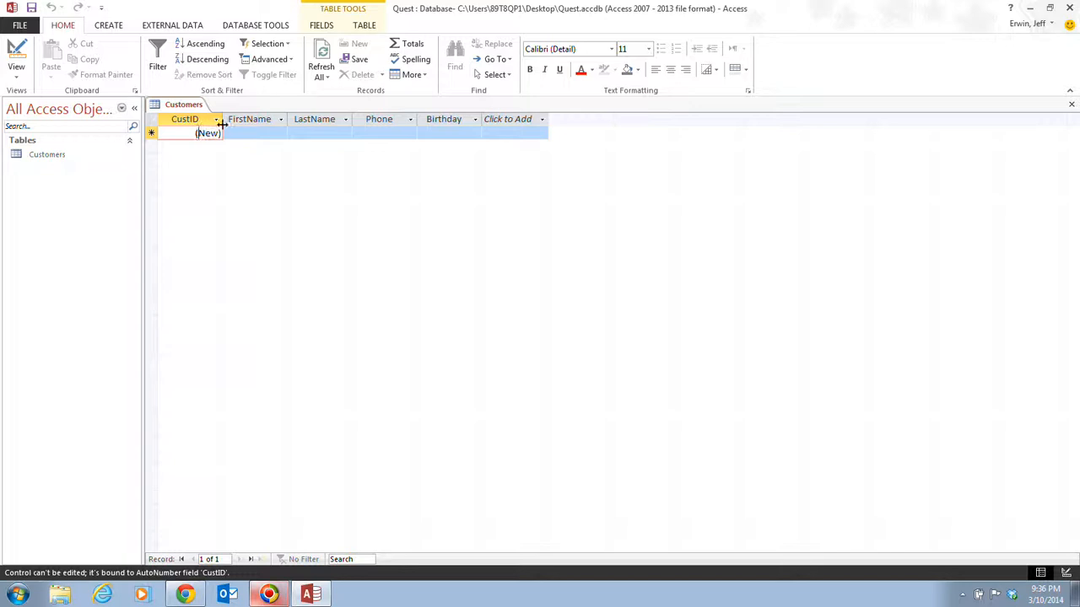
Step: Enter the first customer's first name, last name, phone number and birthday 1/32/1980
{"action": "left_click", "coordinate": [266, 132]}
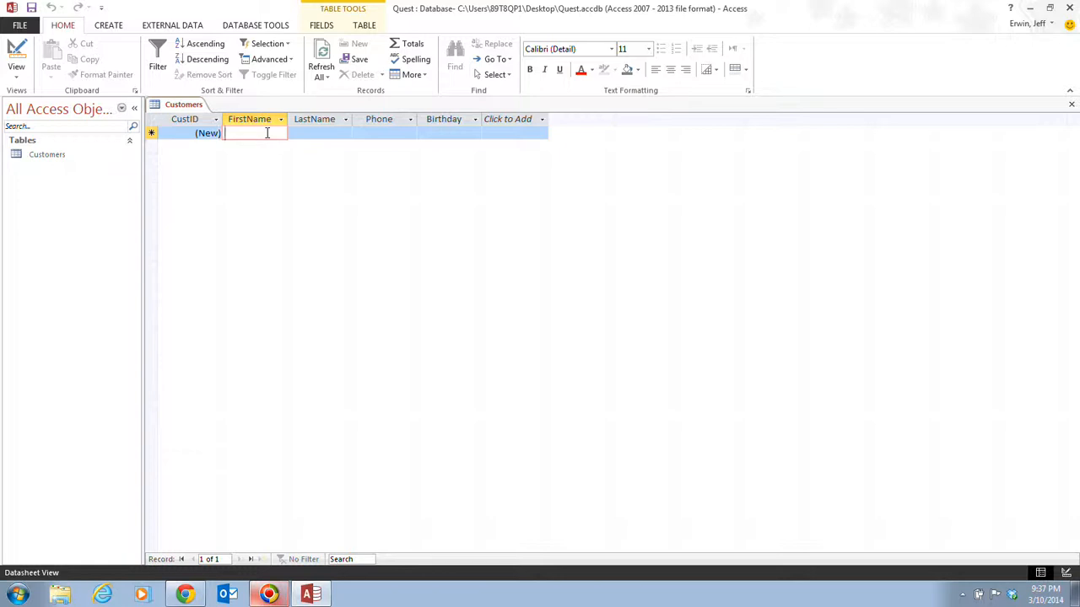
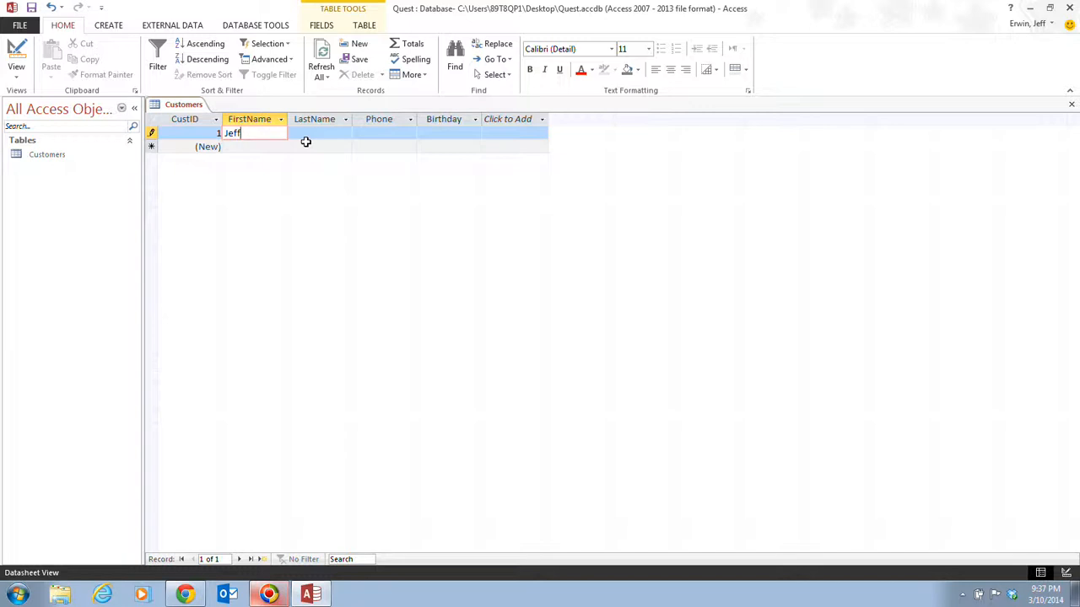
{"action": "key", "text": "Tab"}
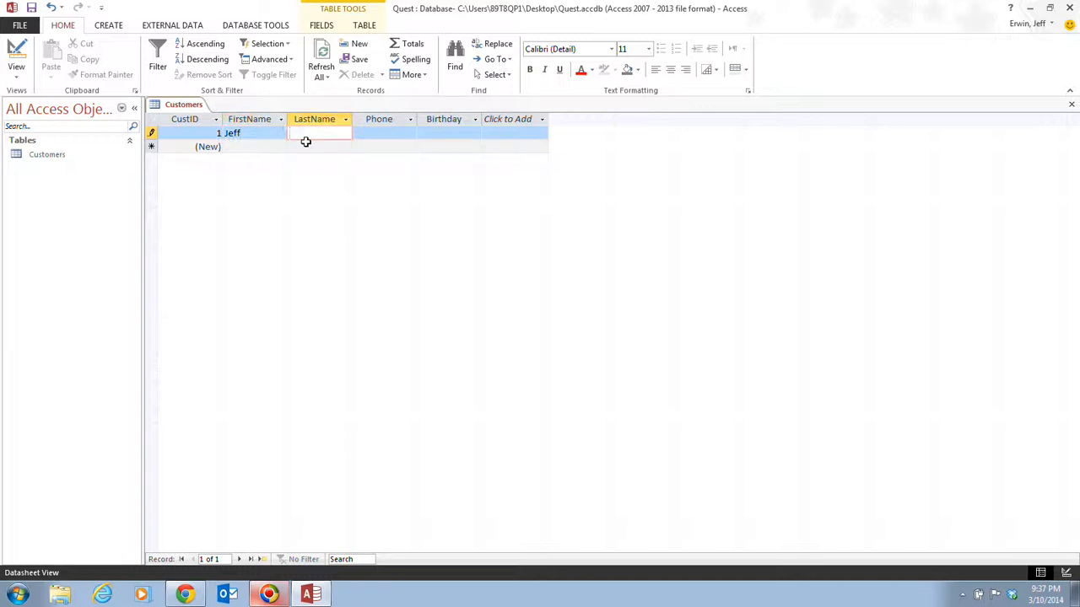
{"action": "key", "text": "Tab"}
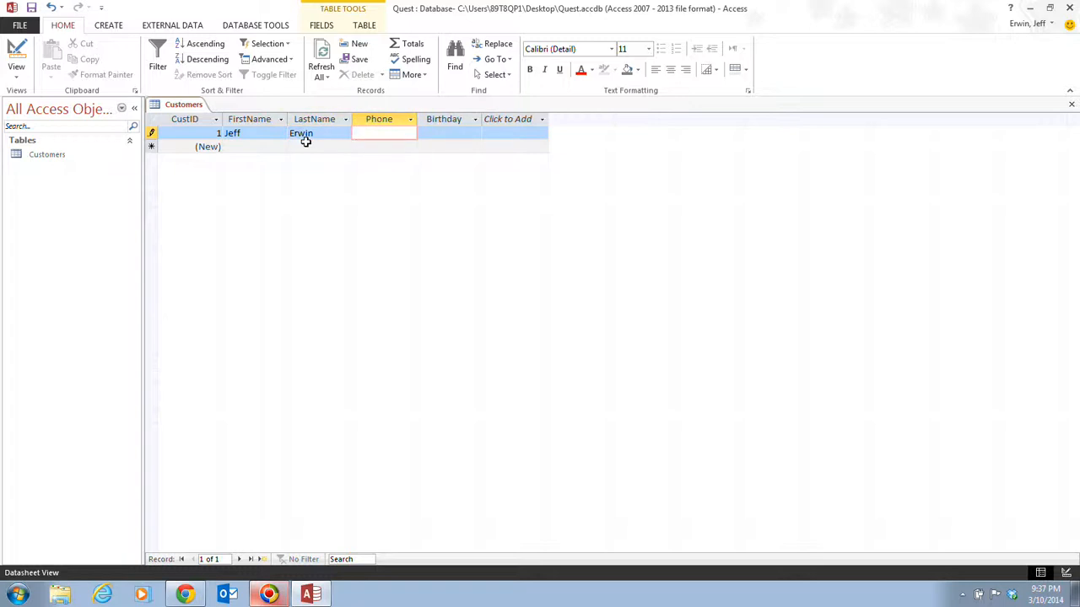
{"action": "type", "text": "111-222-3333"}
{"action": "key", "text": "Tab"}
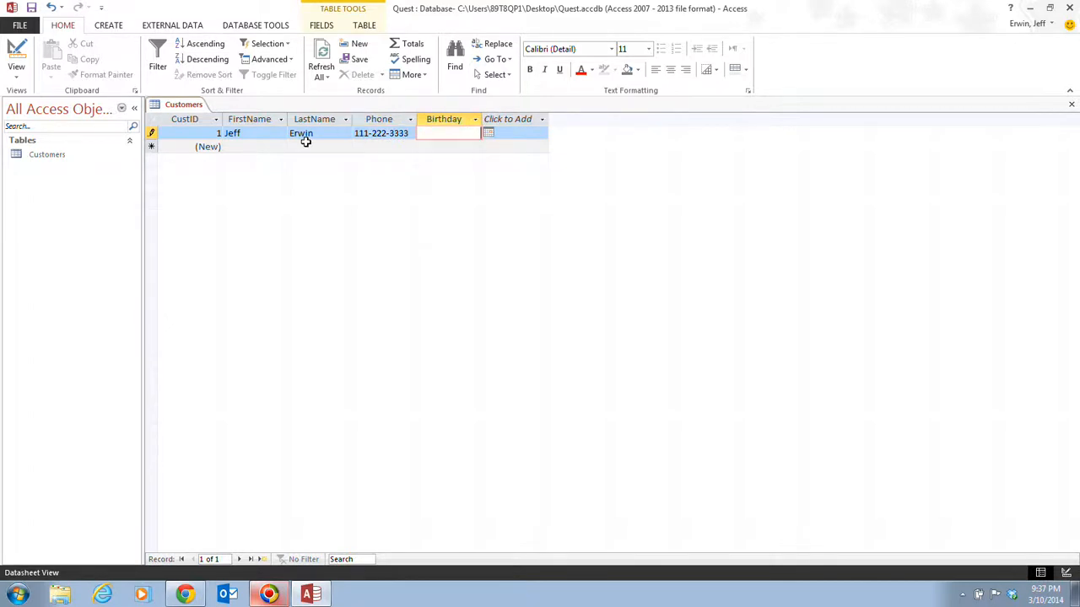
{"action": "type", "text": "1/32/1980"}
Step: Correct the rejected birthday from 1/32/1980 to 1/31/1980 and save record 1
{"action": "key", "text": "Tab"}
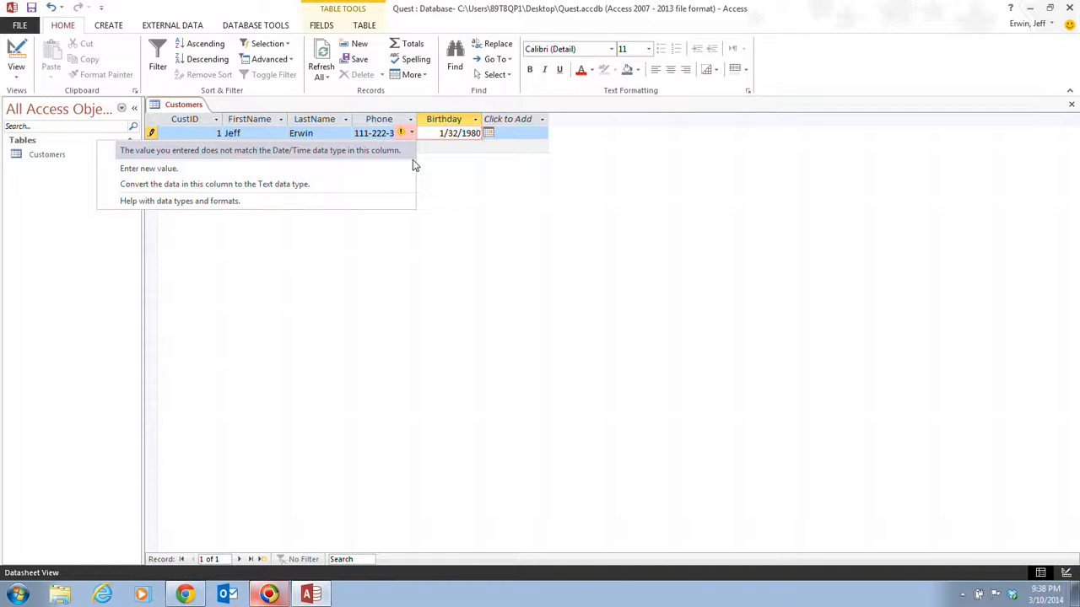
{"action": "key", "text": "Escape"}
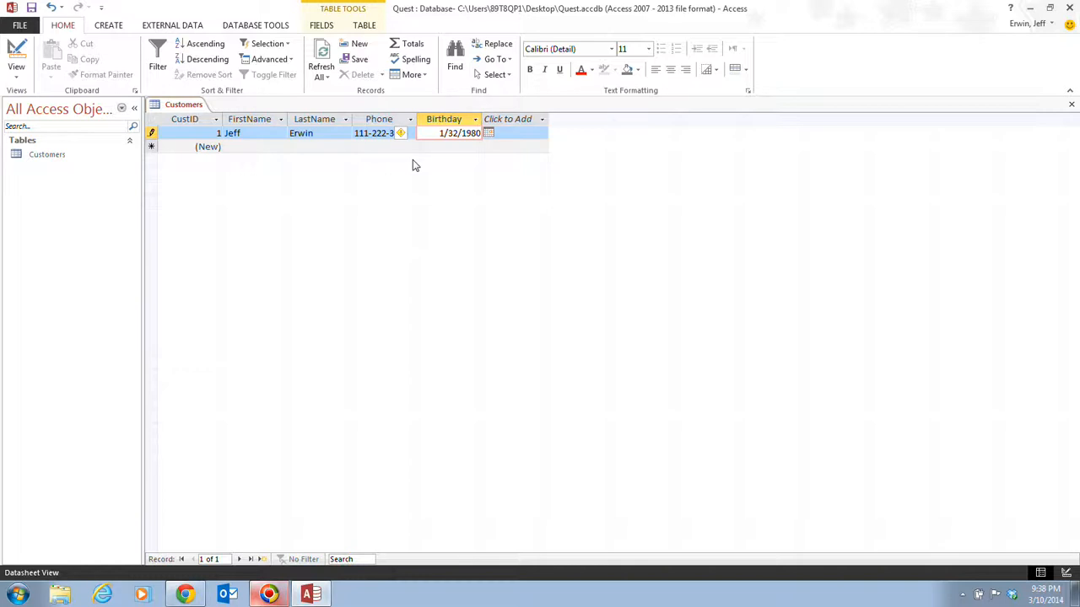
{"action": "key", "text": "Left"}
{"action": "key", "text": "Left"}
{"action": "key", "text": "Left"}
{"action": "key", "text": "Left"}
{"action": "key", "text": "Left"}
{"action": "key", "text": "BackSpace"}
{"action": "type", "text": "1"}
{"action": "key", "text": "Tab"}
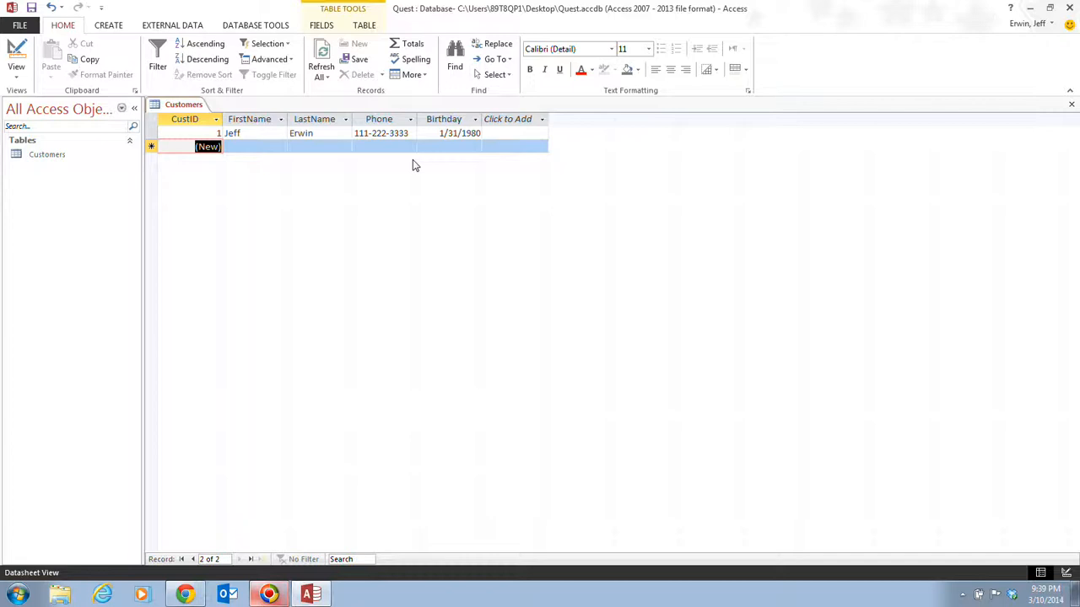
Step: Enter the second customer's name, phone number and birthday 2/1/1980, and save it
{"action": "key", "text": "Tab"}
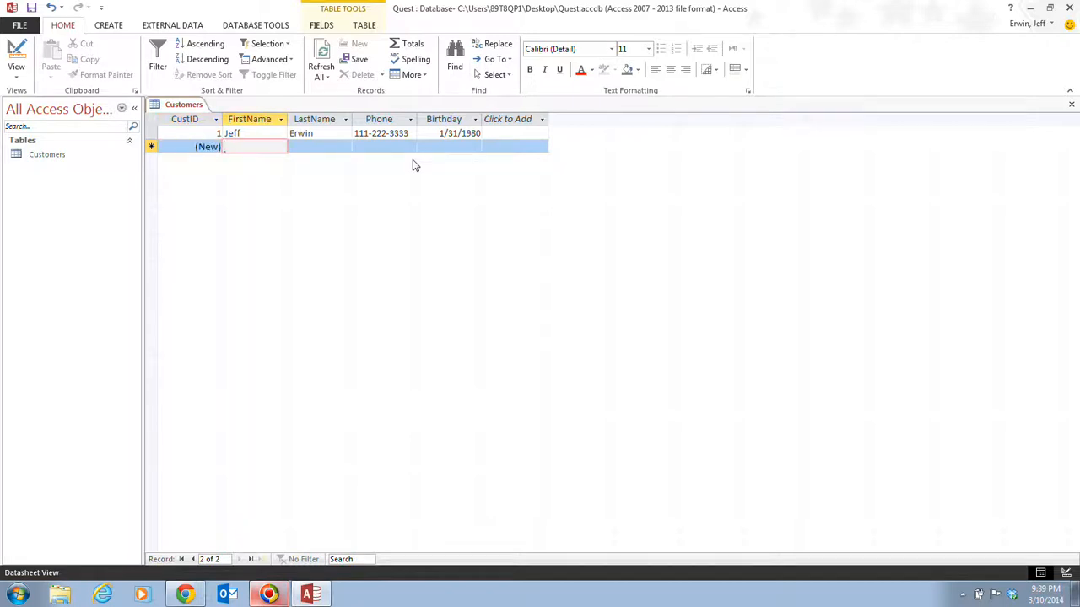
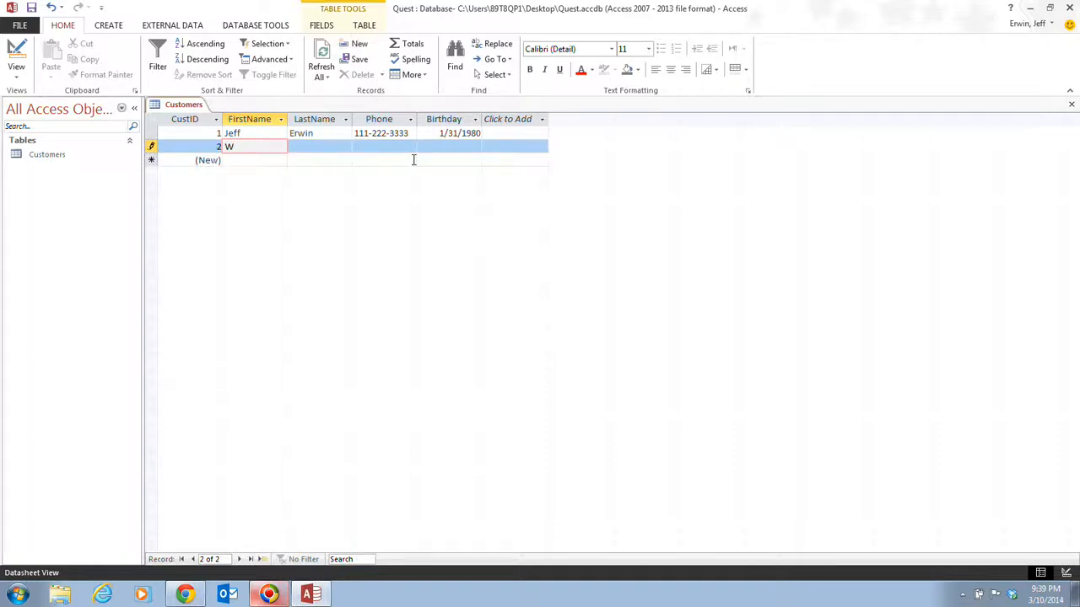
{"action": "key", "text": "Tab"}
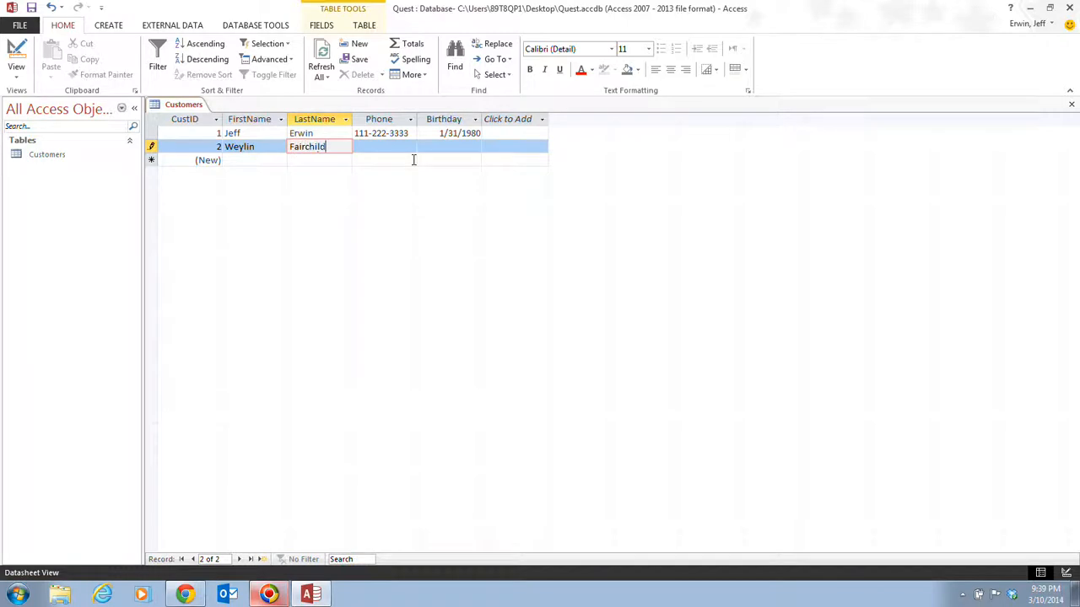
{"action": "key", "text": "Tab"}
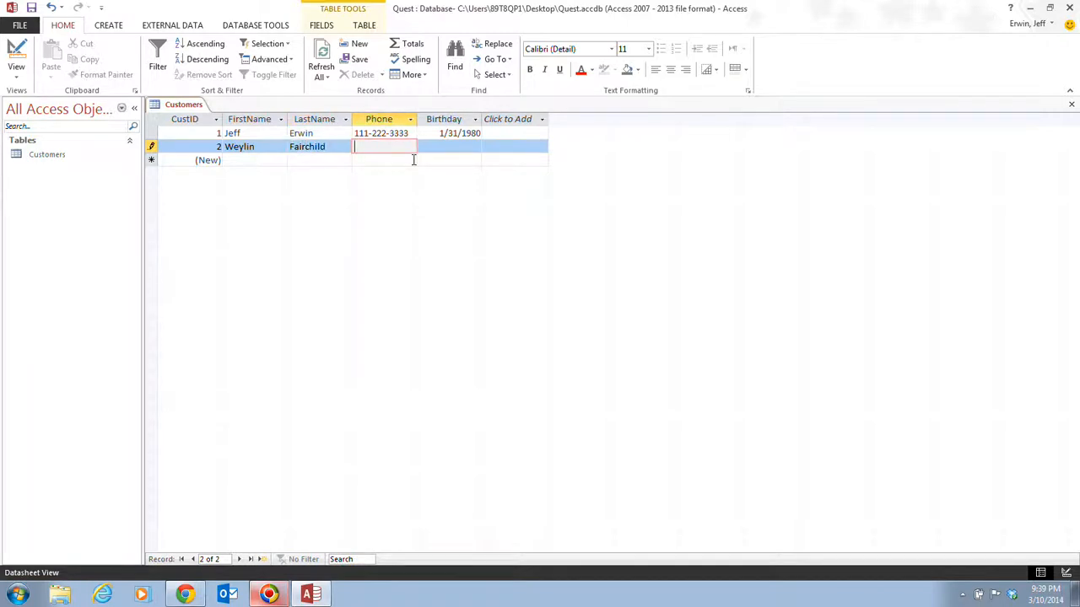
{"action": "type", "text": "111-333-4444"}
{"action": "key", "text": "Tab"}
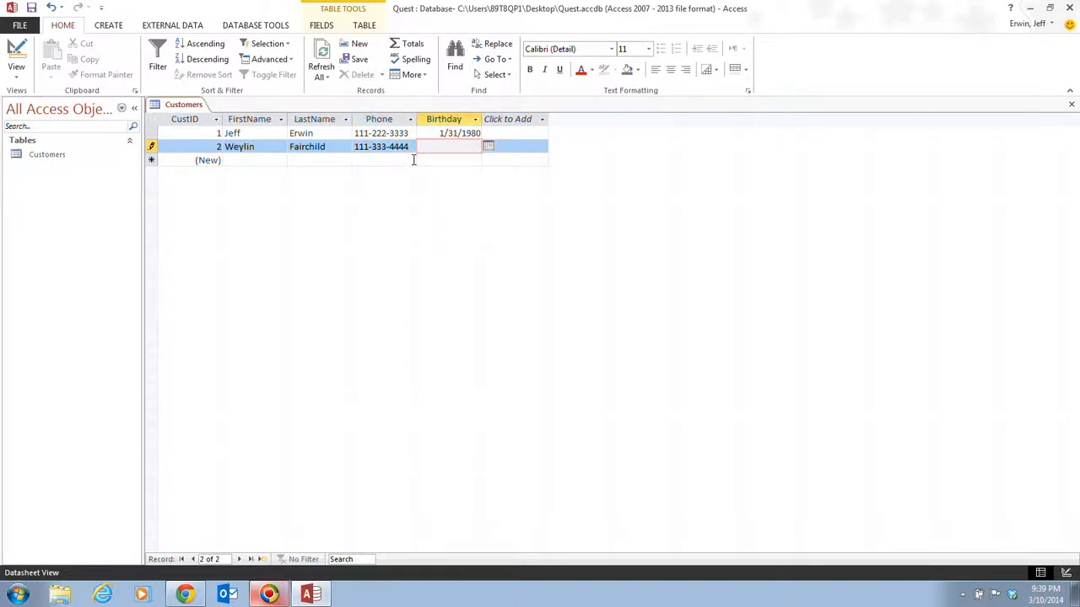
{"action": "type", "text": "2/1/1980"}
{"action": "key", "text": "Tab"}
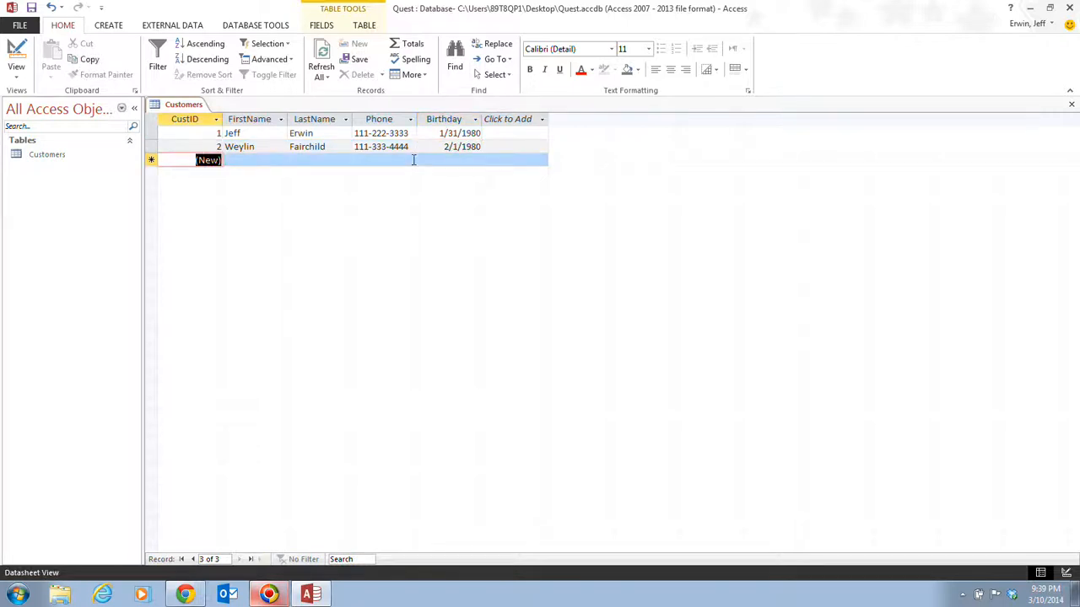
Step: Enter the third customer's name, phone number and birthday 4/15/1960, and save it
{"action": "key", "text": "Tab"}
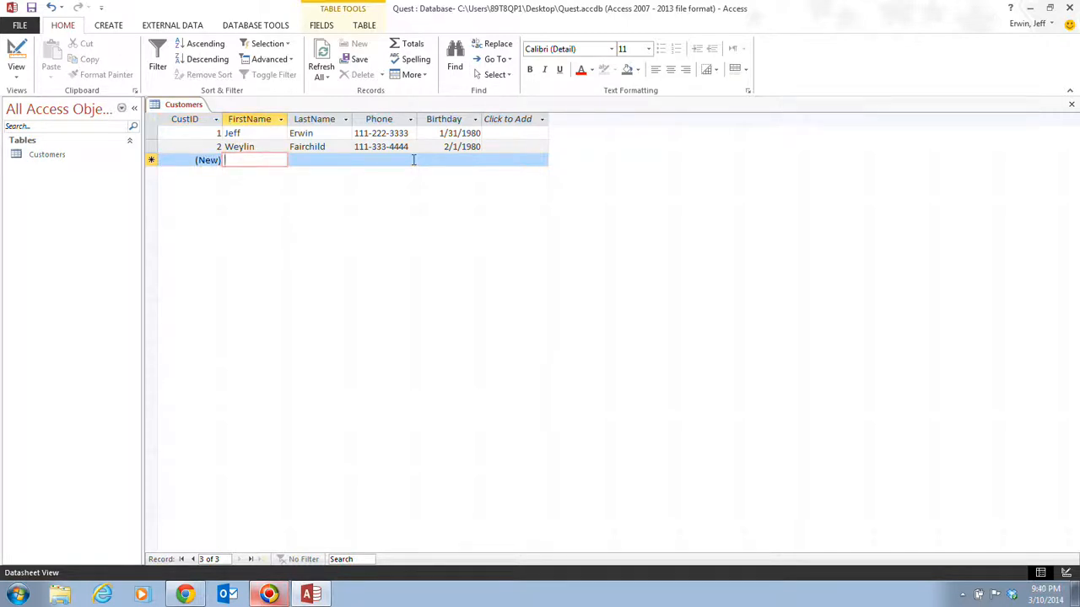
{"action": "type", "text": "Chuck"}
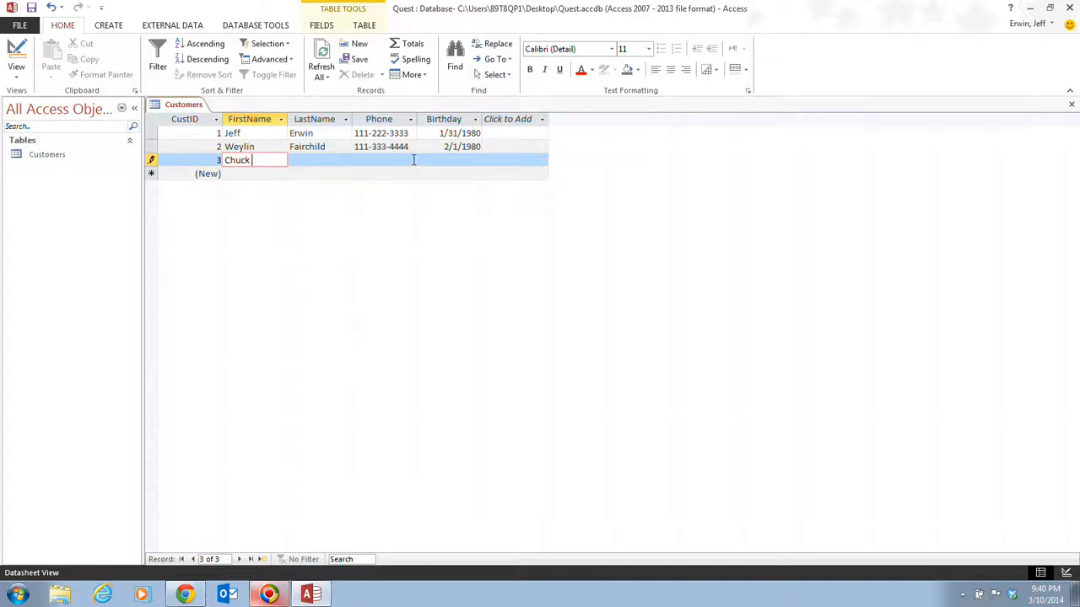
{"action": "key", "text": "Tab"}
{"action": "type", "text": "Norris"}
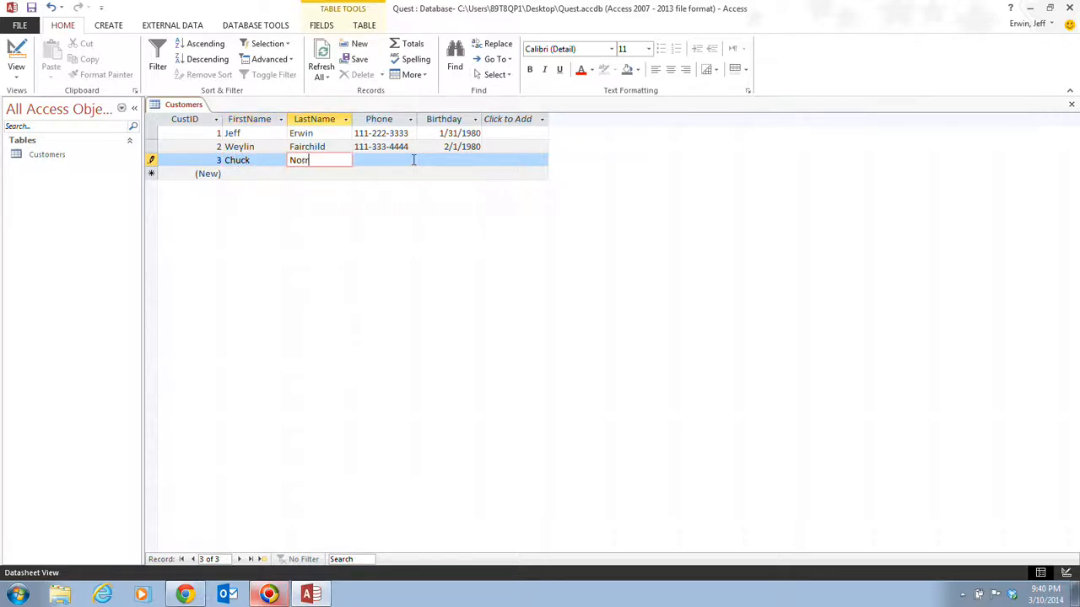
{"action": "key", "text": "Tab"}
{"action": "type", "text": "2"}
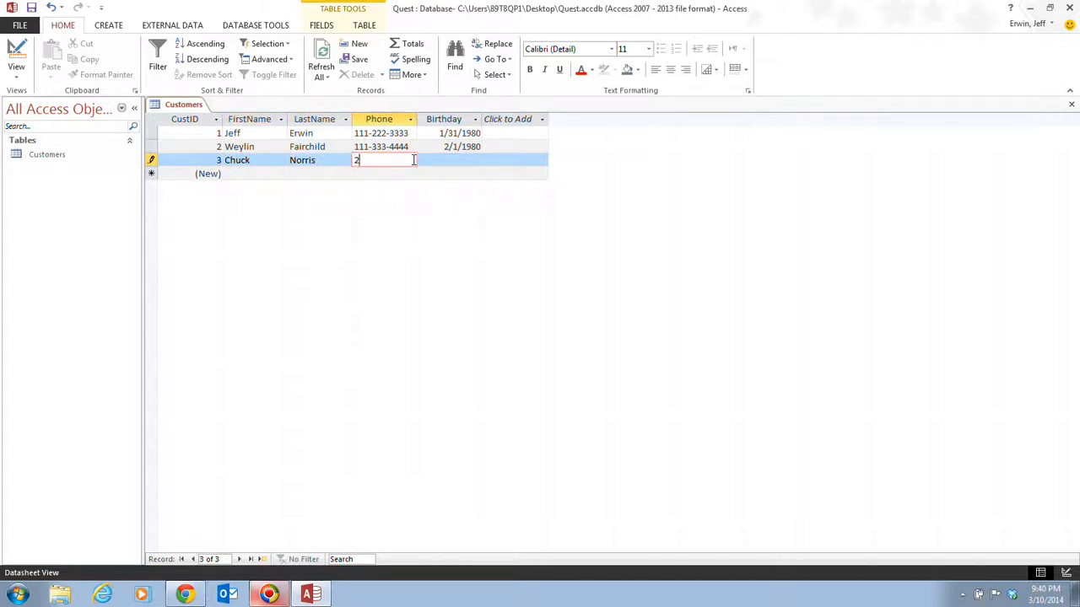
{"action": "type", "text": "22-222-2222"}
{"action": "key", "text": "Tab"}
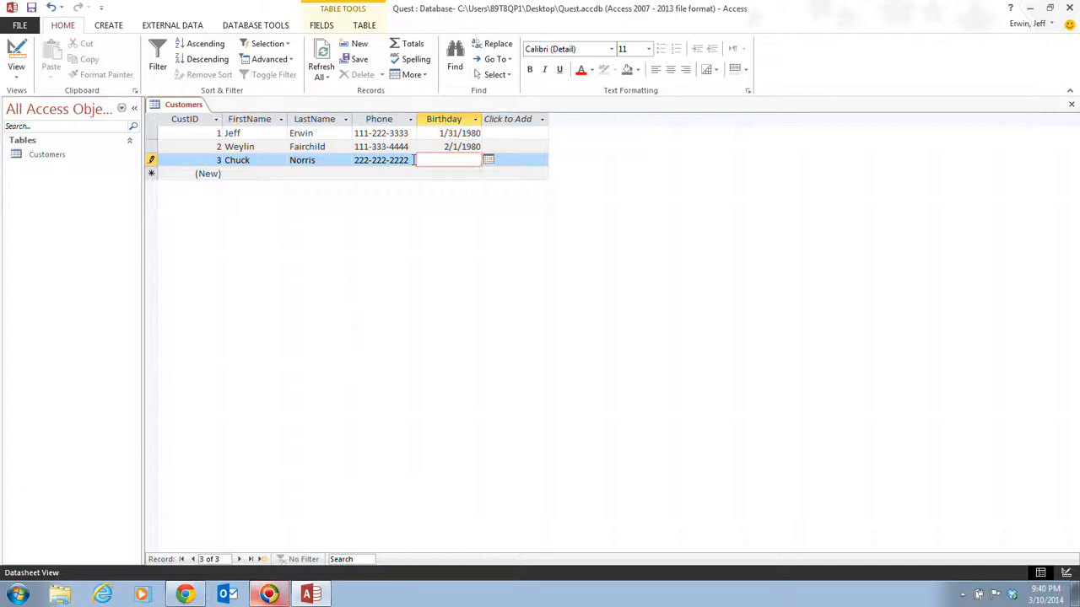
{"action": "type", "text": "4/15/1960"}
{"action": "key", "text": "Tab"}
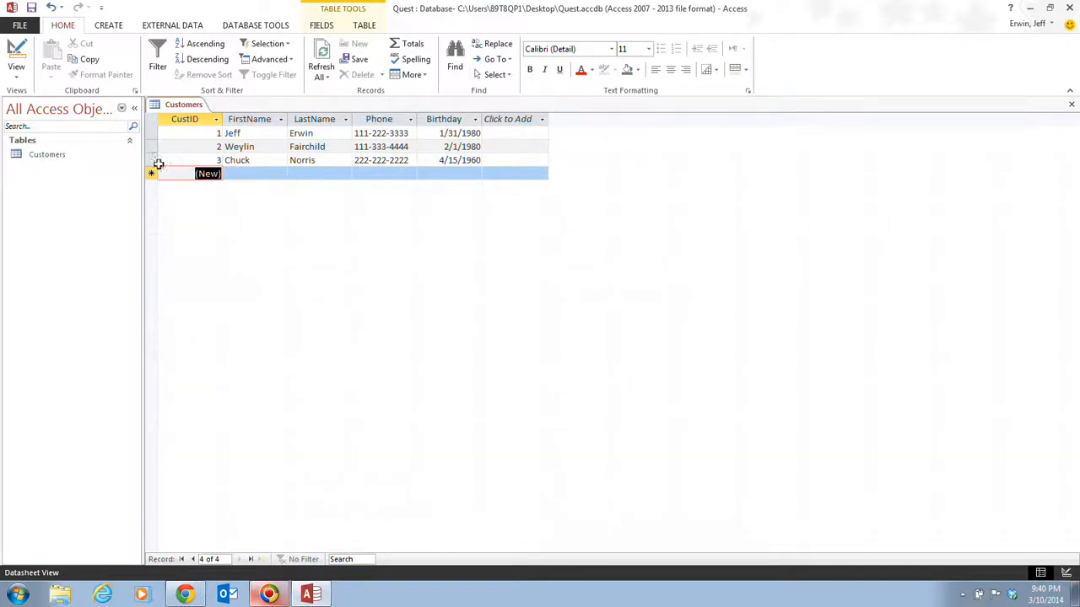
Step: Close the Customers table from its document tab's shortcut menu
{"action": "right_click", "coordinate": [51, 155]}
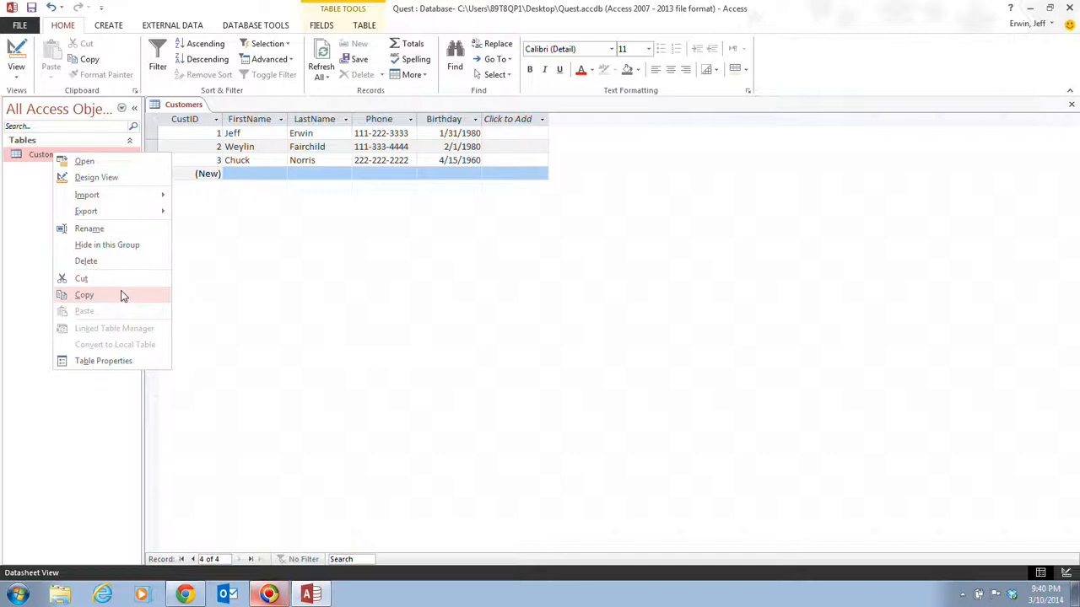
{"action": "right_click", "coordinate": [184, 105]}
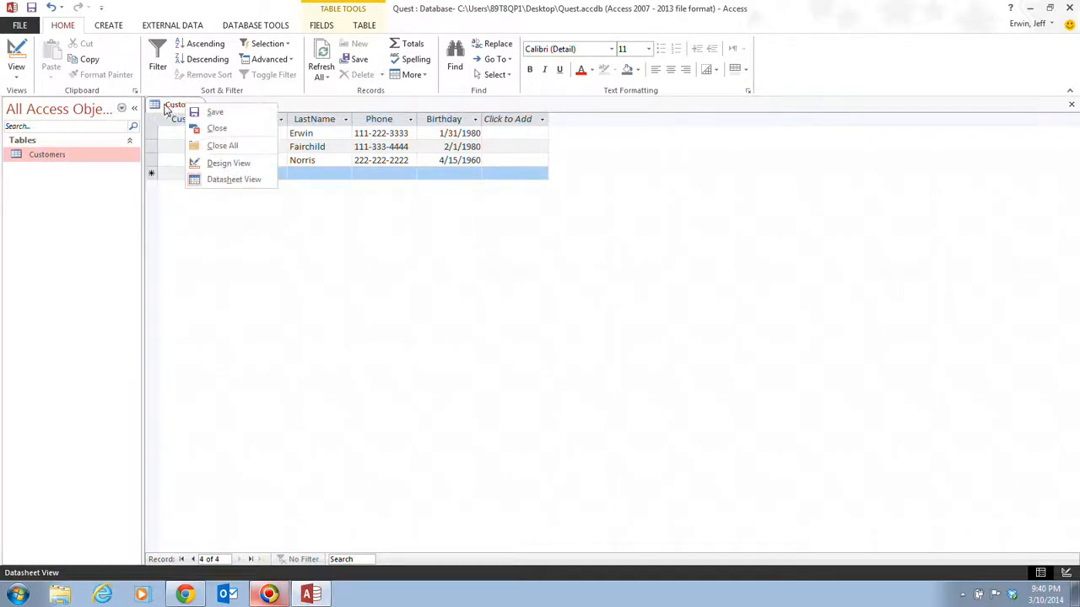
{"action": "left_click", "coordinate": [94, 238]}
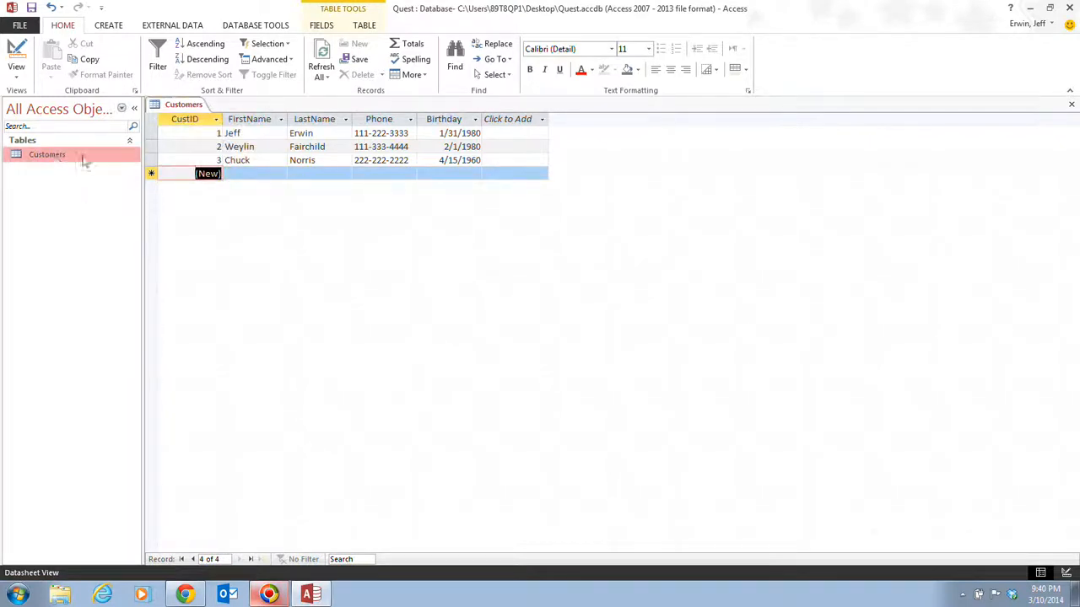
{"action": "right_click", "coordinate": [184, 107]}
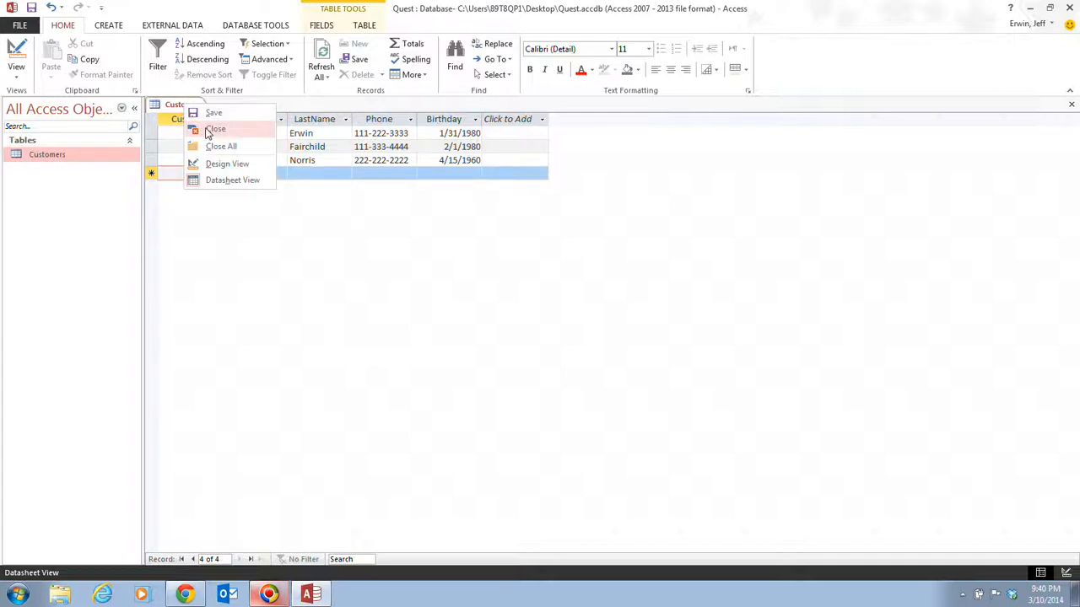
{"action": "left_click", "coordinate": [208, 130]}
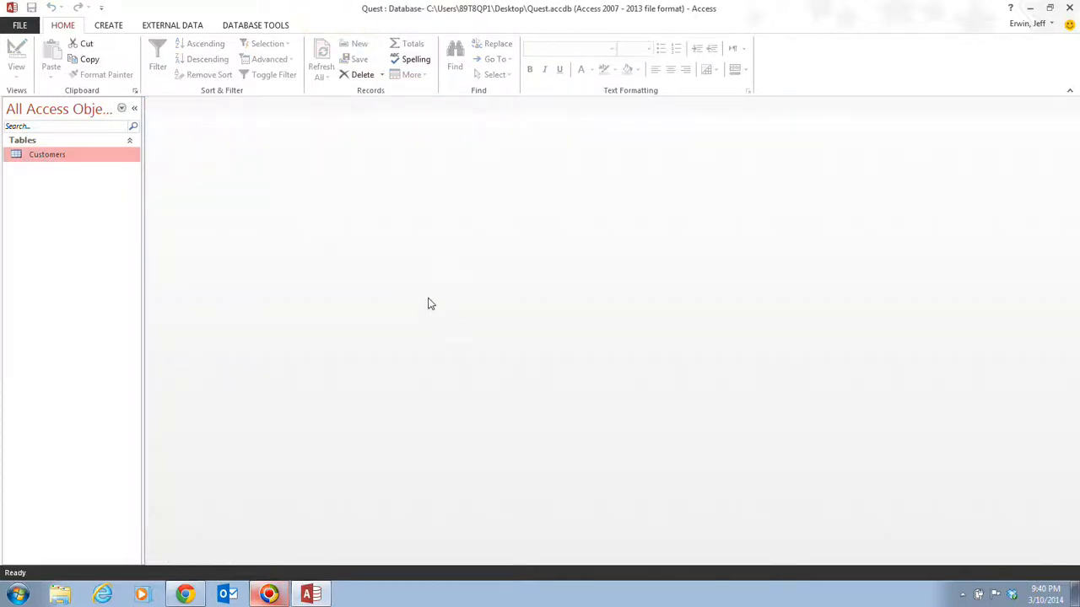